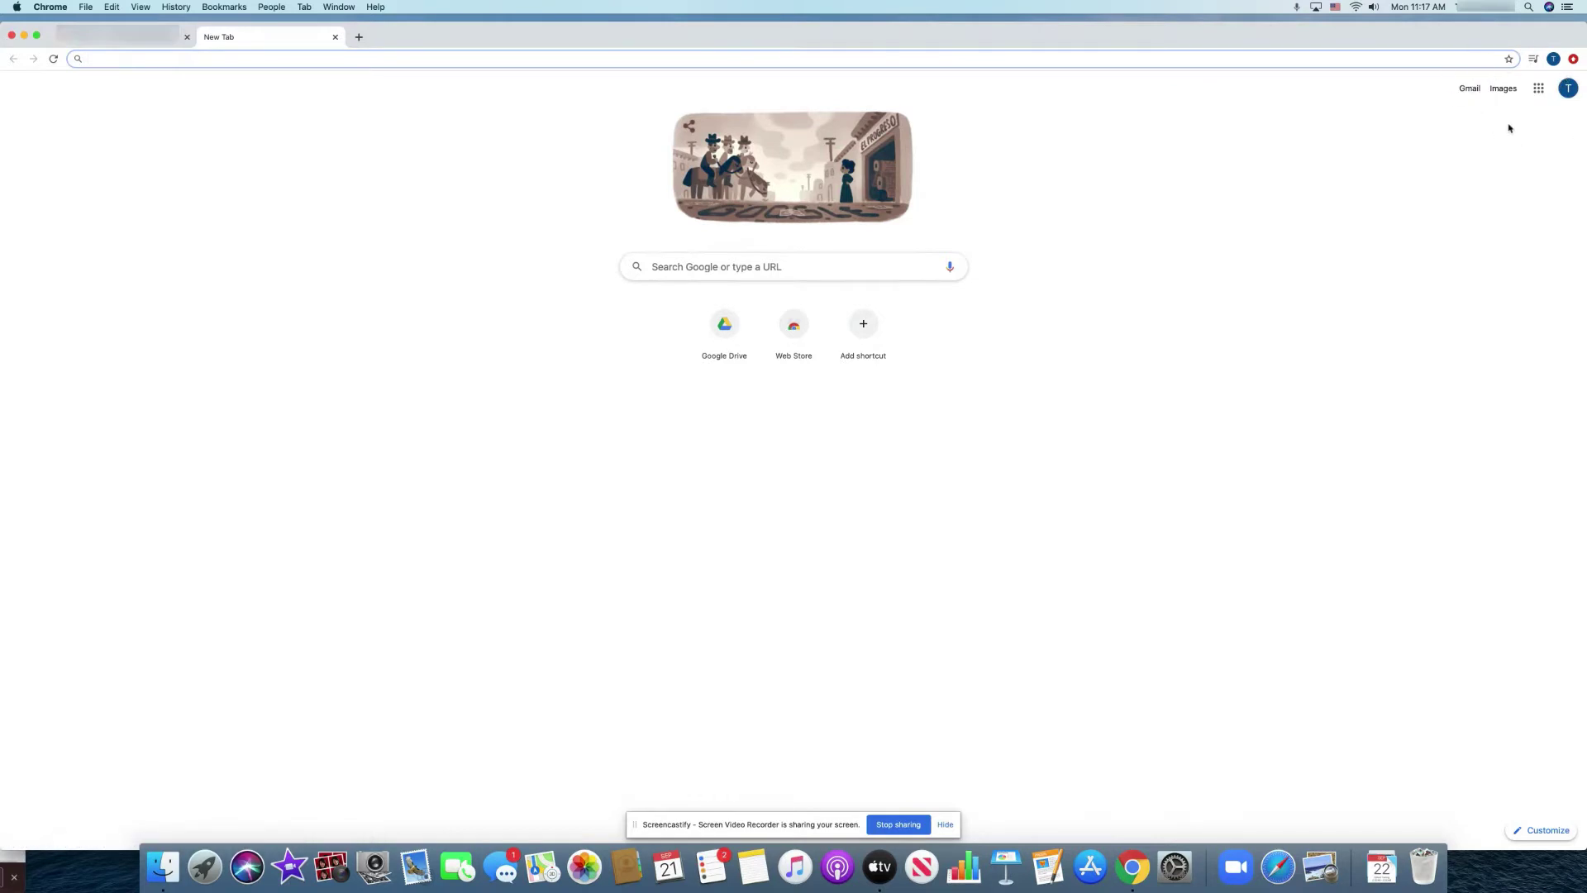
# Go to drive.google.com in Chrome to show the empty My Drive page.
pyautogui.click(1539, 89)
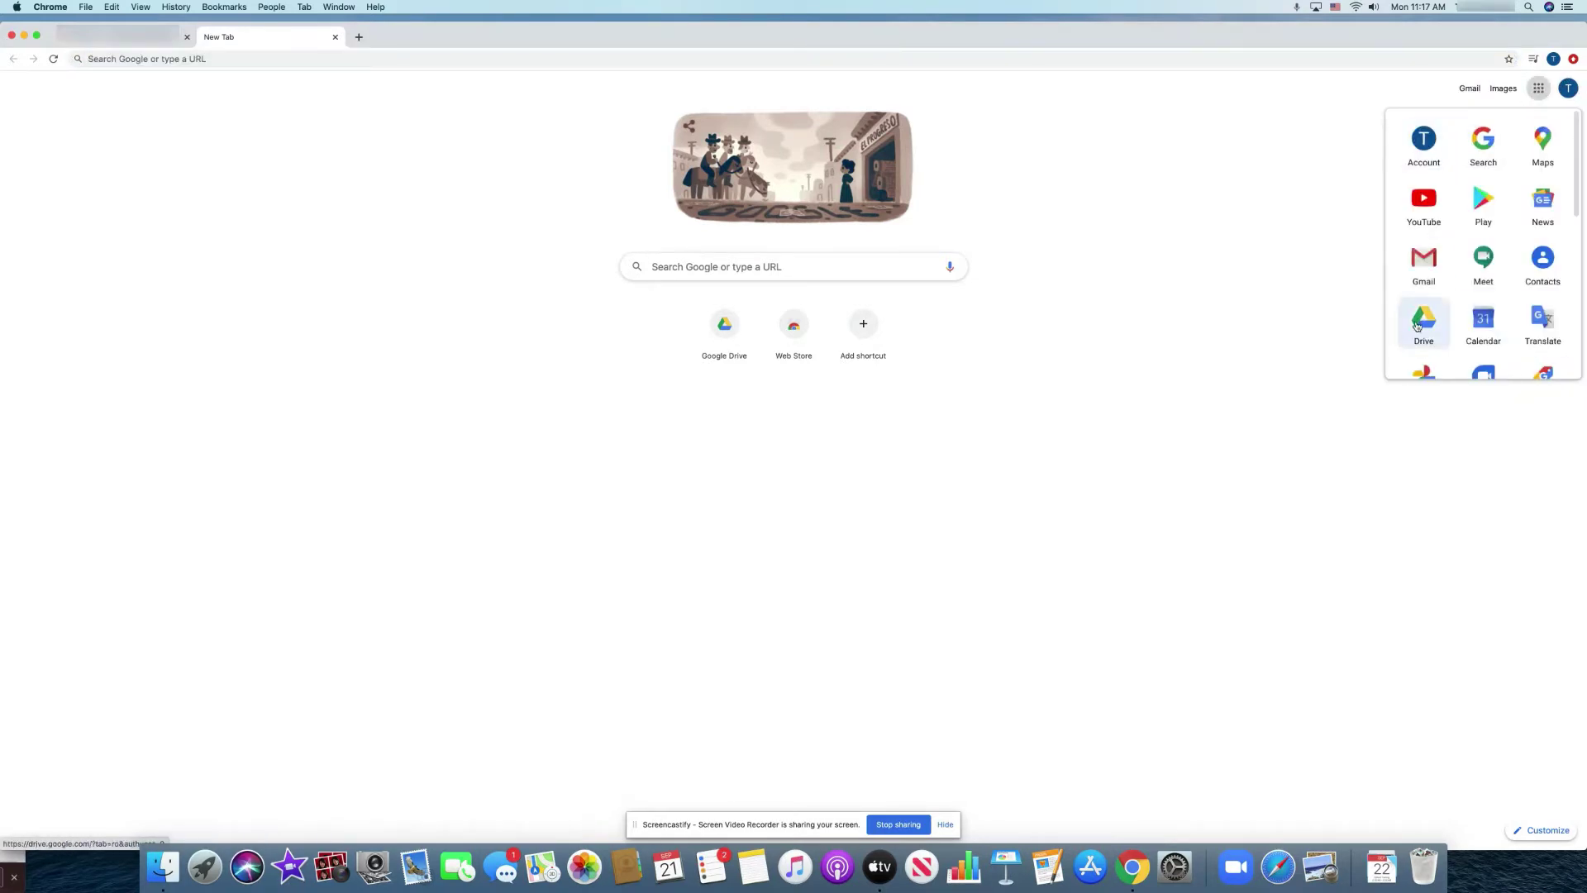
pyautogui.click(204, 57)
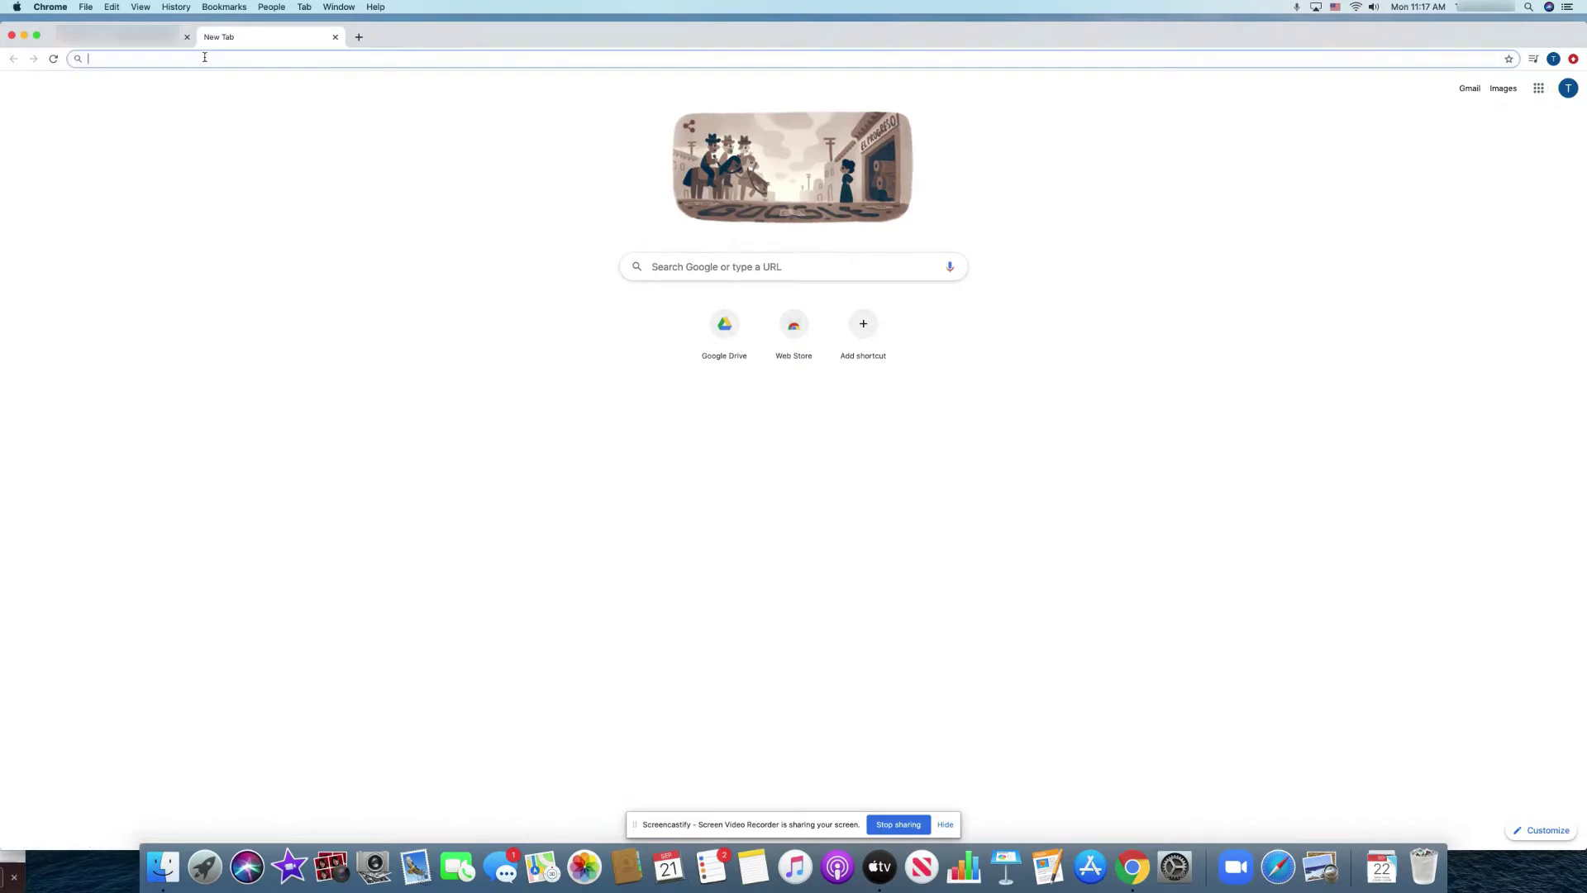
pyautogui.write('dr')
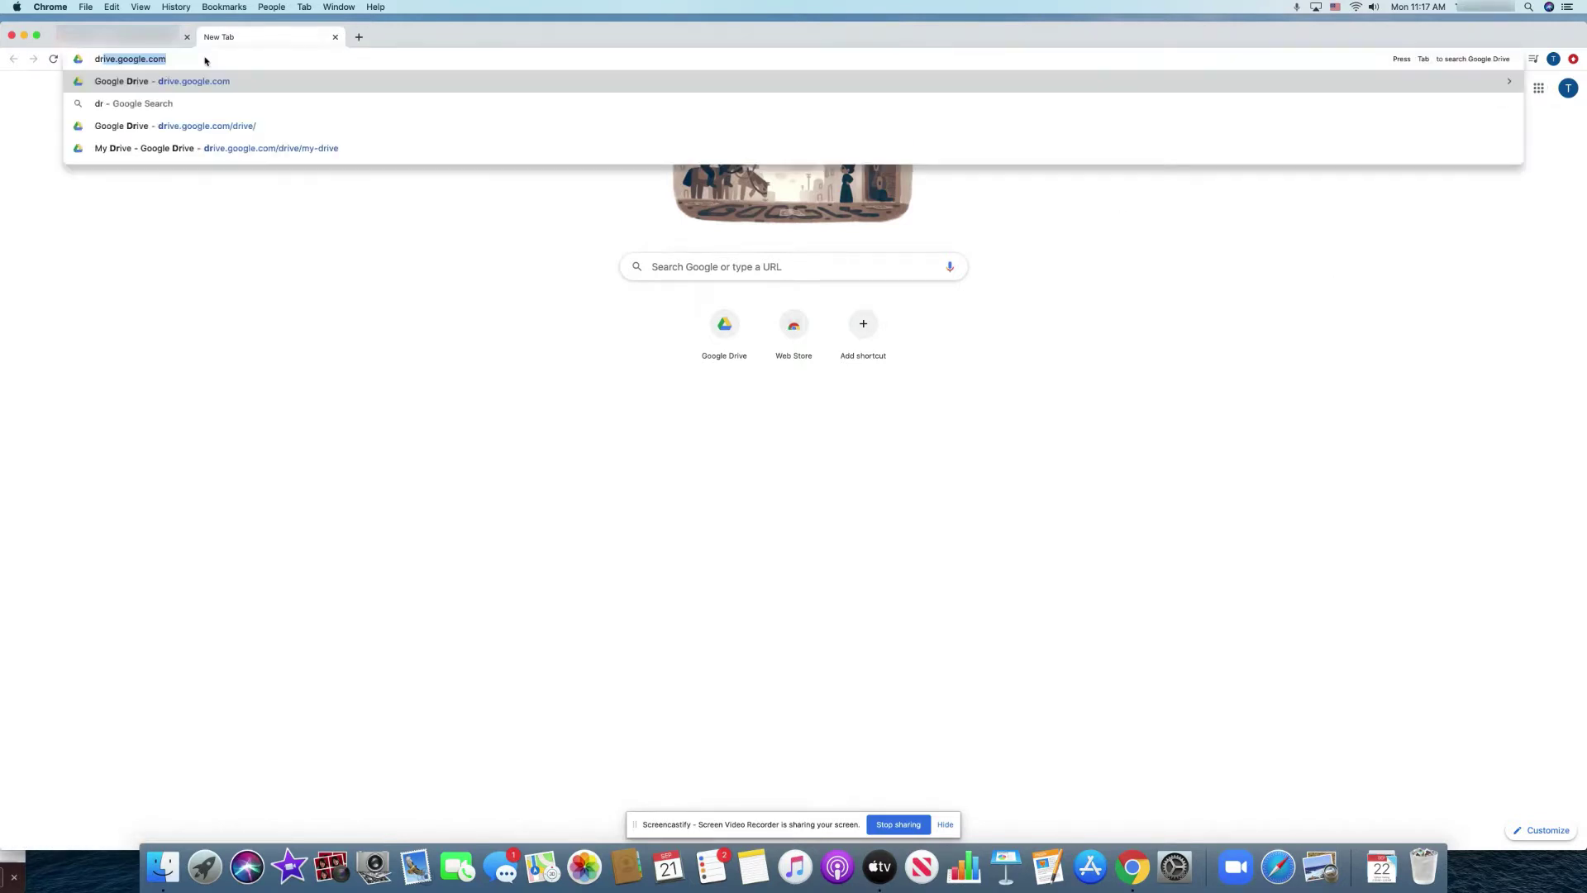
pyautogui.write('ive.go')
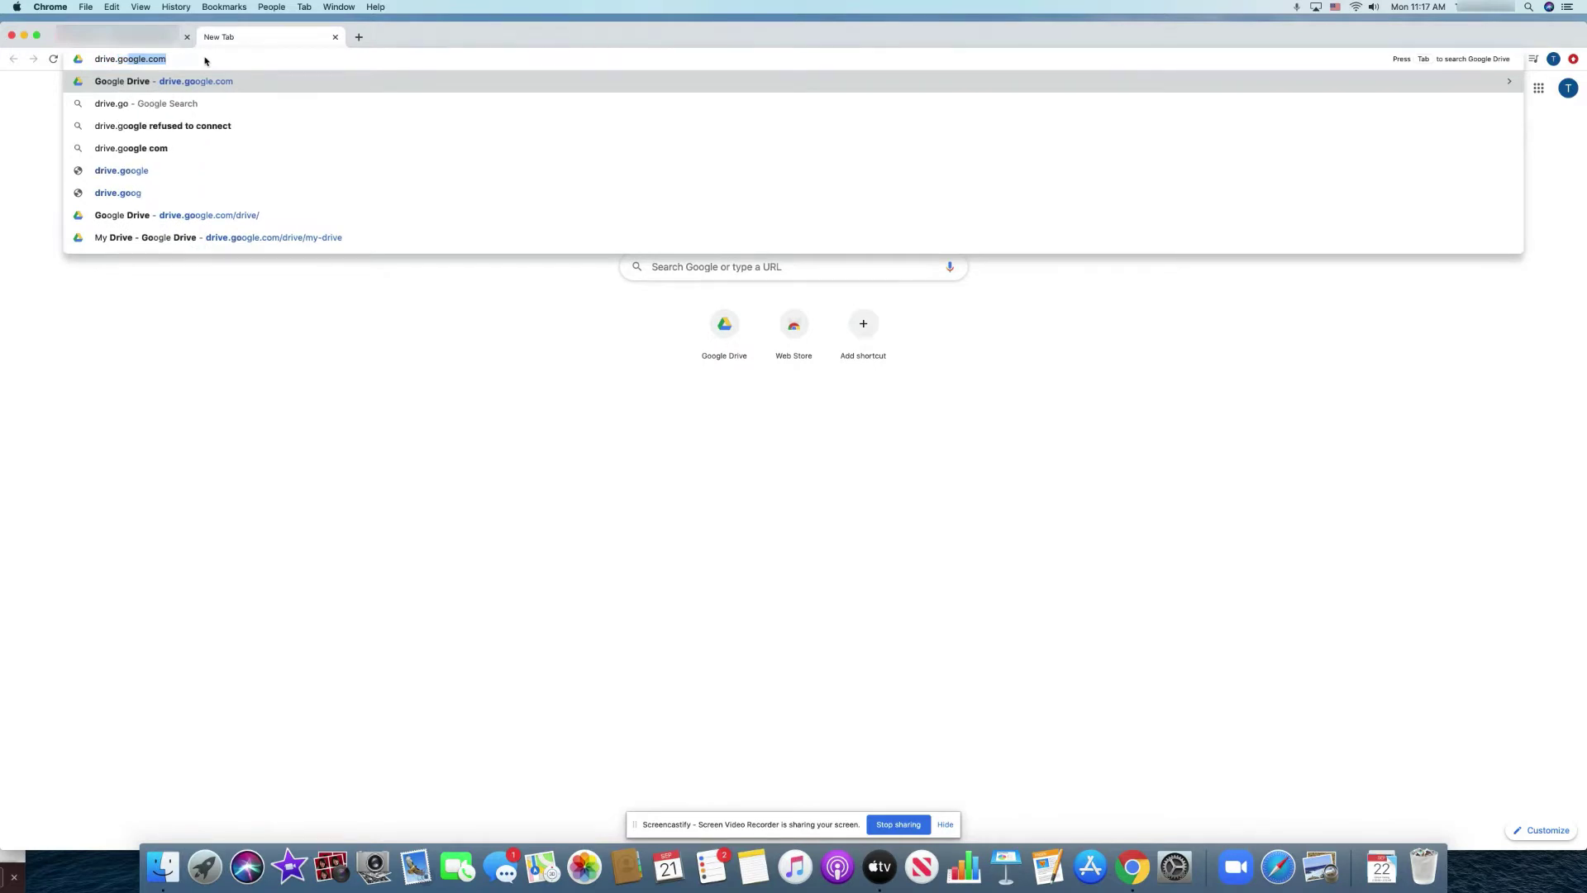
pyautogui.press('Return')
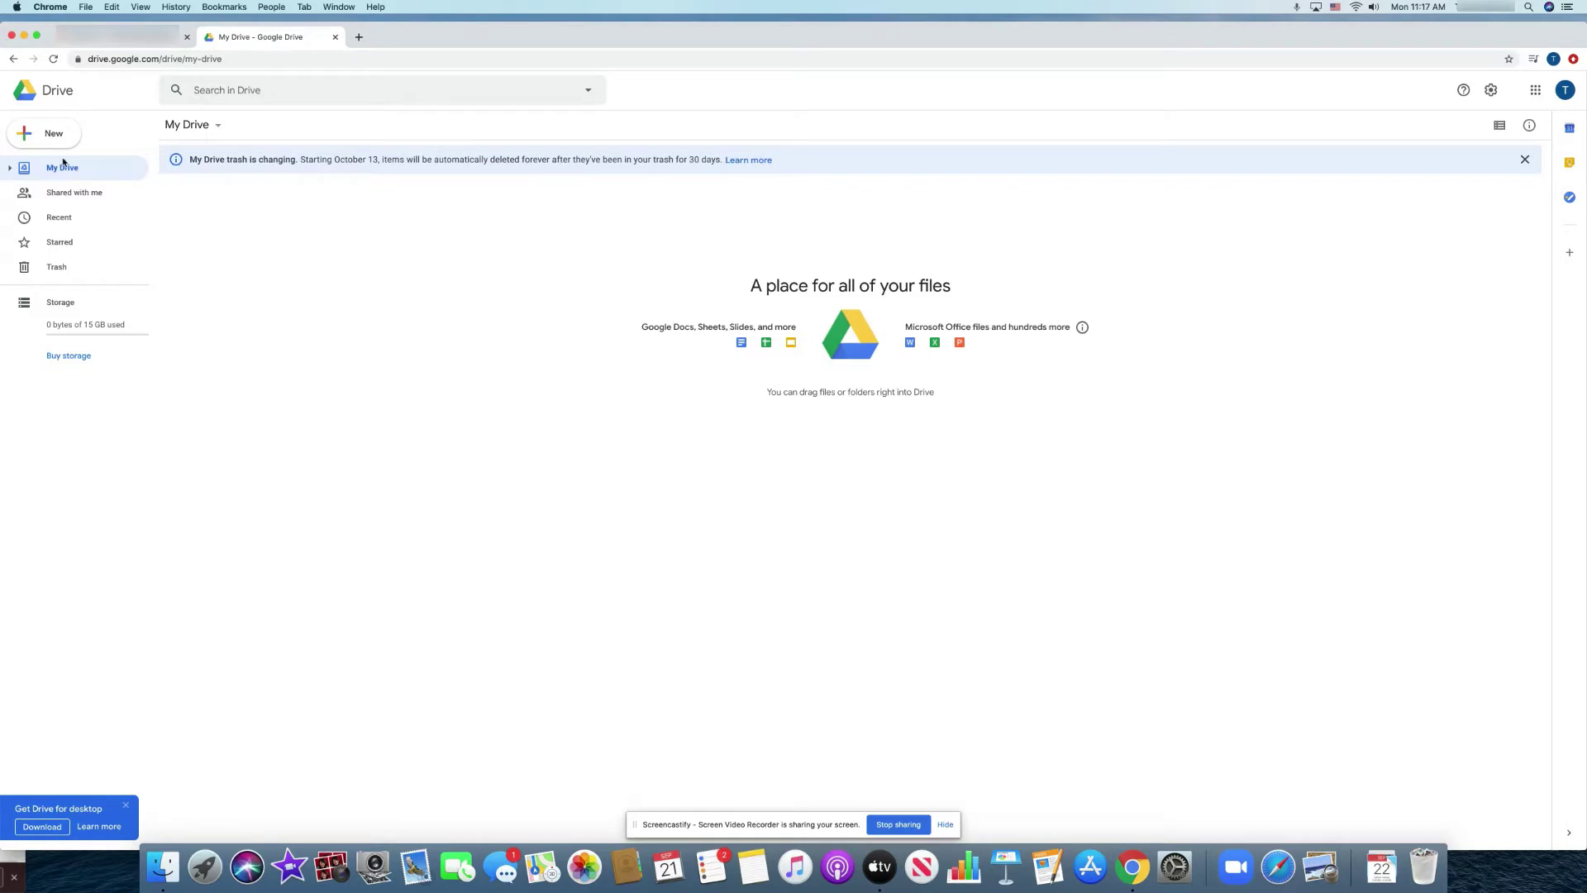
# Browse the Shared with me, Recent, Starred and Trash views, then open the New menu.
pyautogui.click(91, 196)
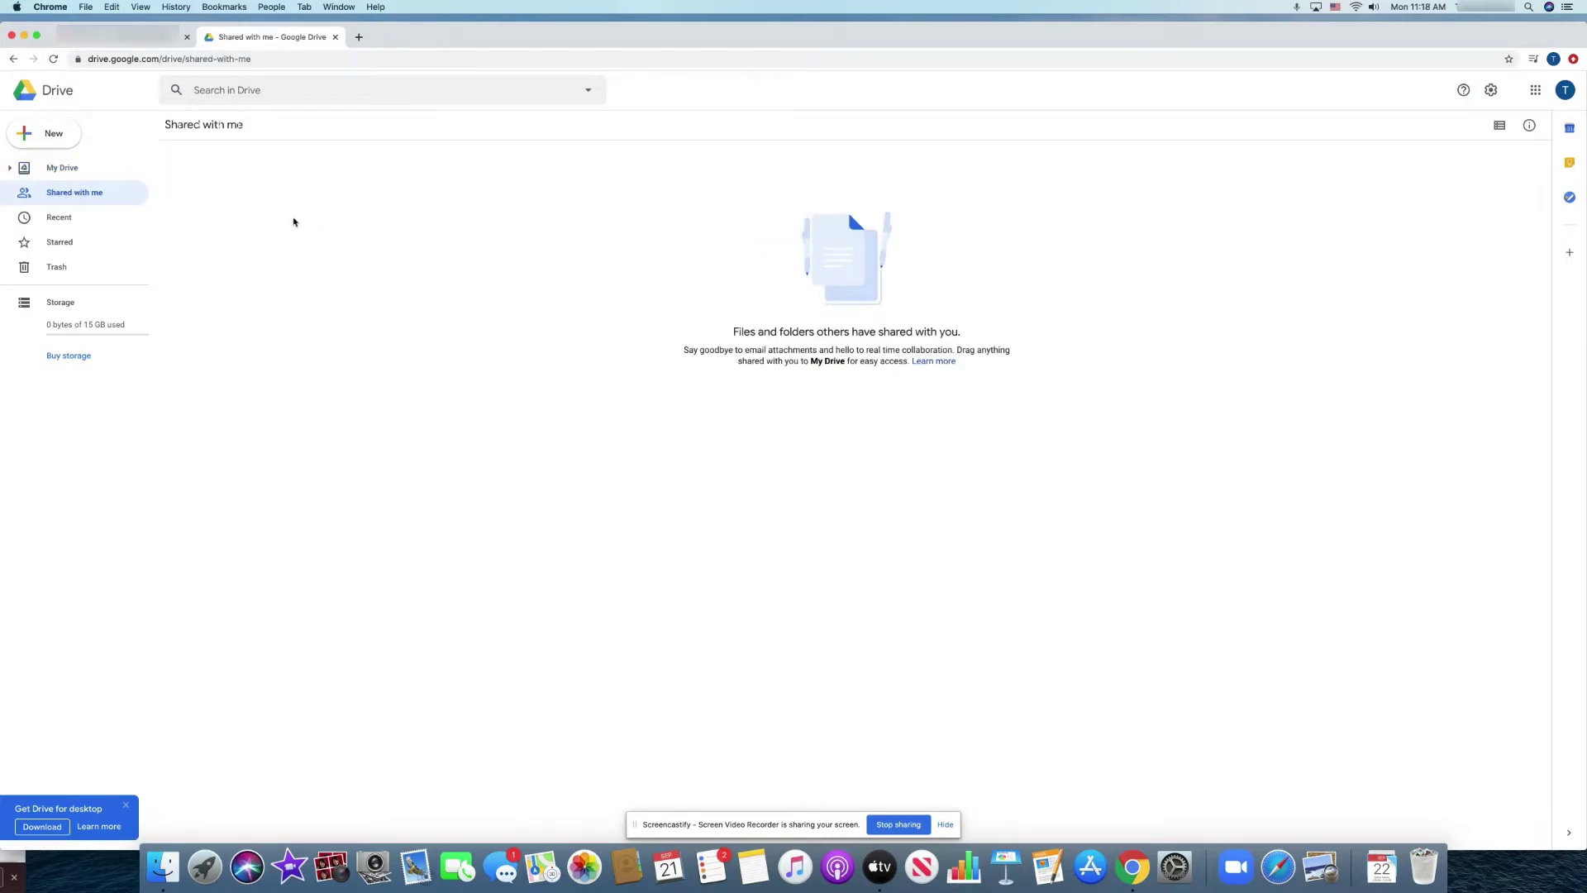
pyautogui.click(59, 219)
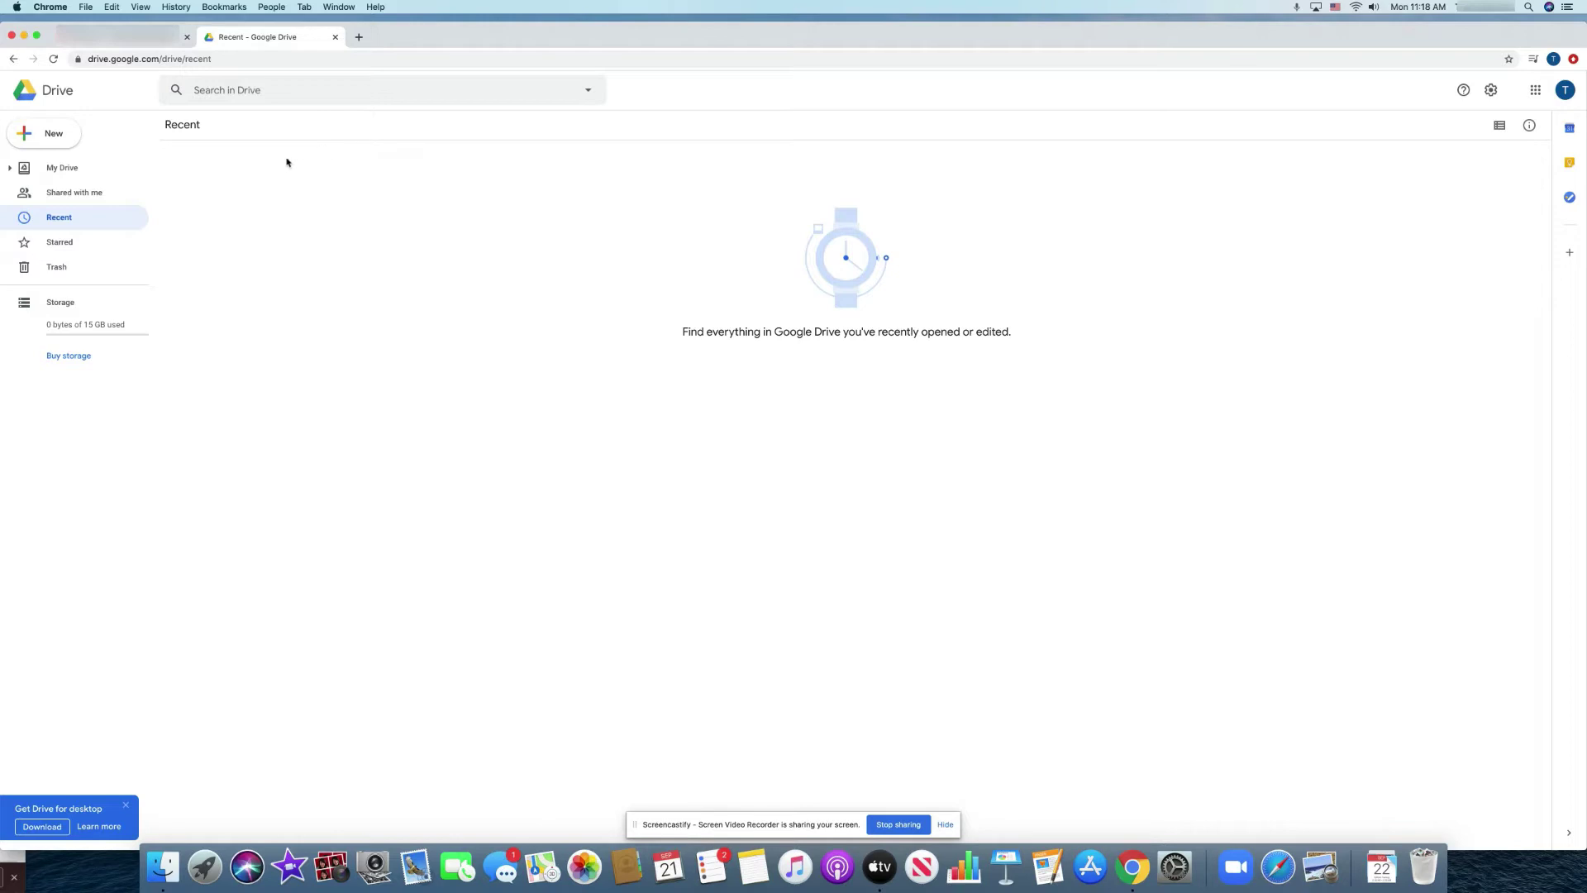
pyautogui.click(66, 243)
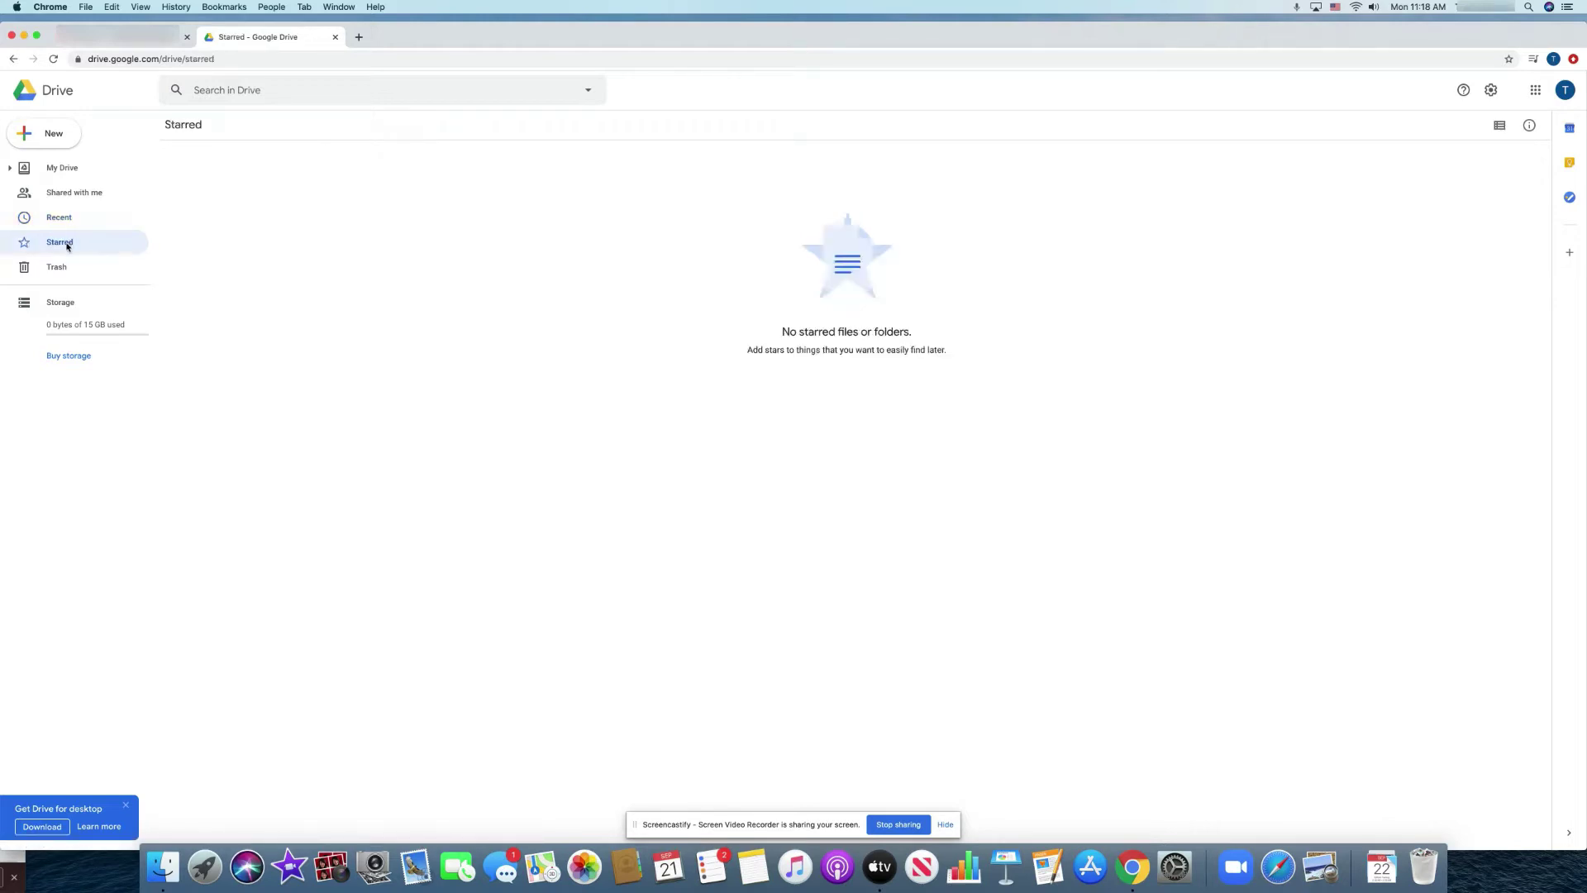
pyautogui.click(58, 269)
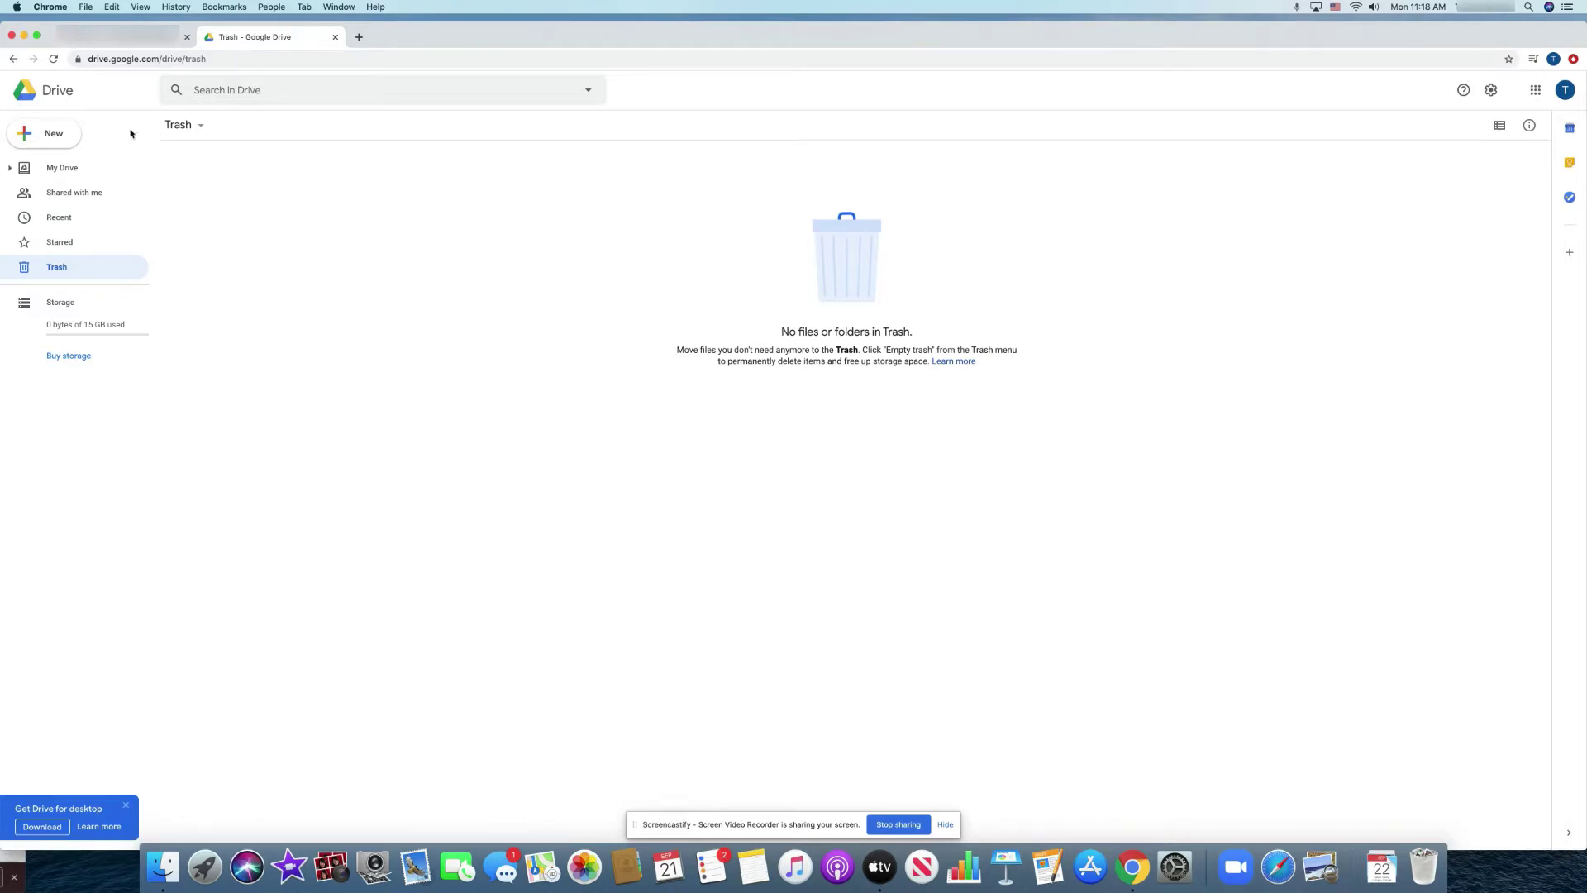
pyautogui.click(52, 137)
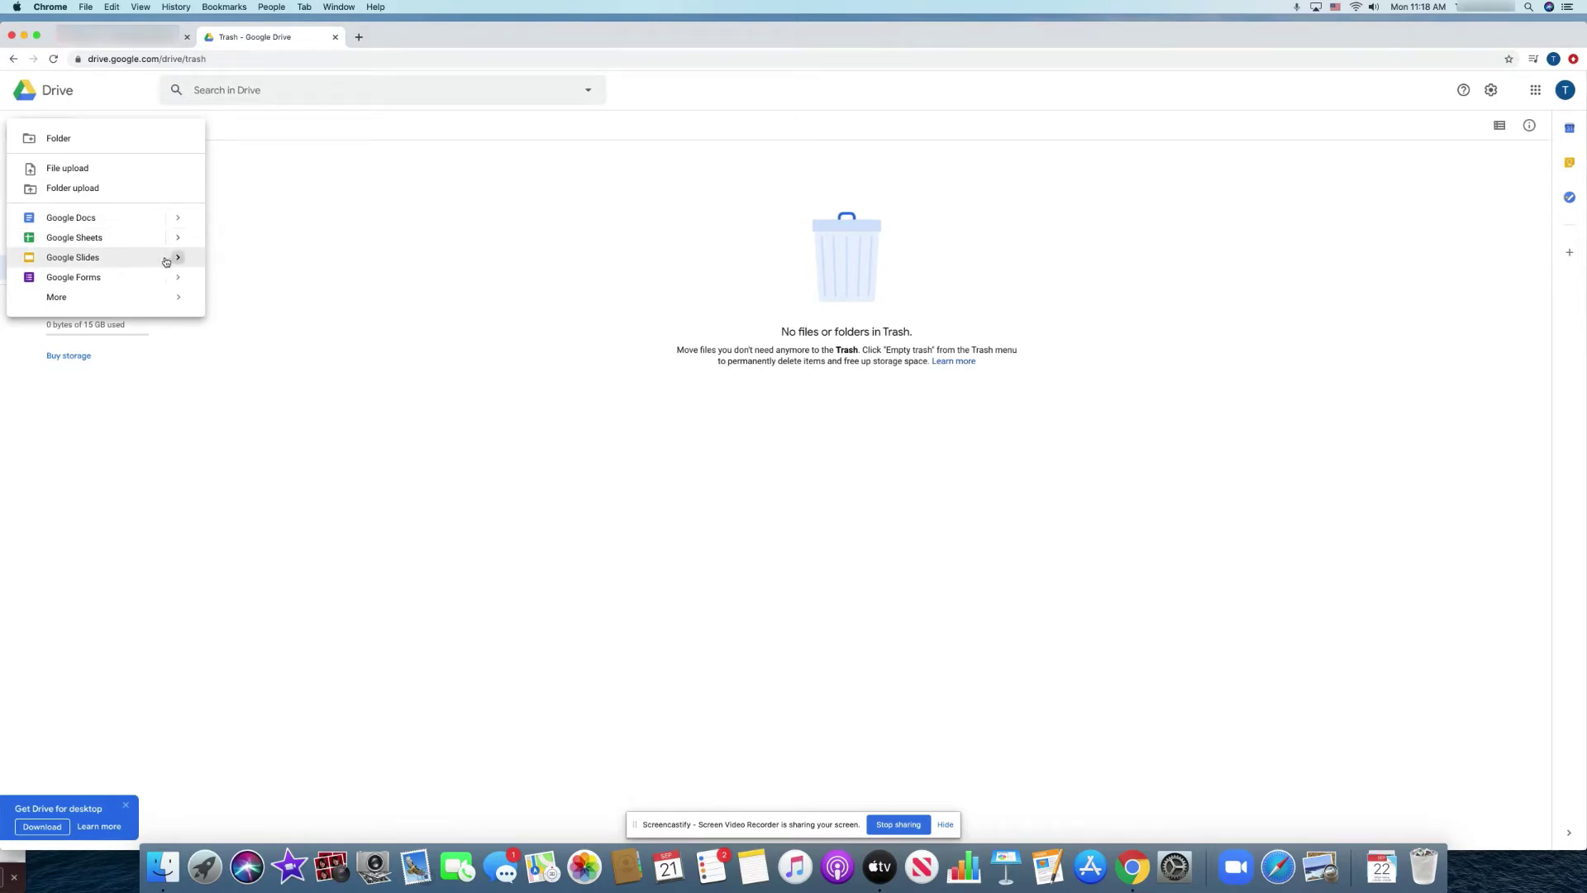
# Check the New menu's Slides, Forms and More entries, then reopen it to the Google Docs options.
pyautogui.moveTo(92, 258)
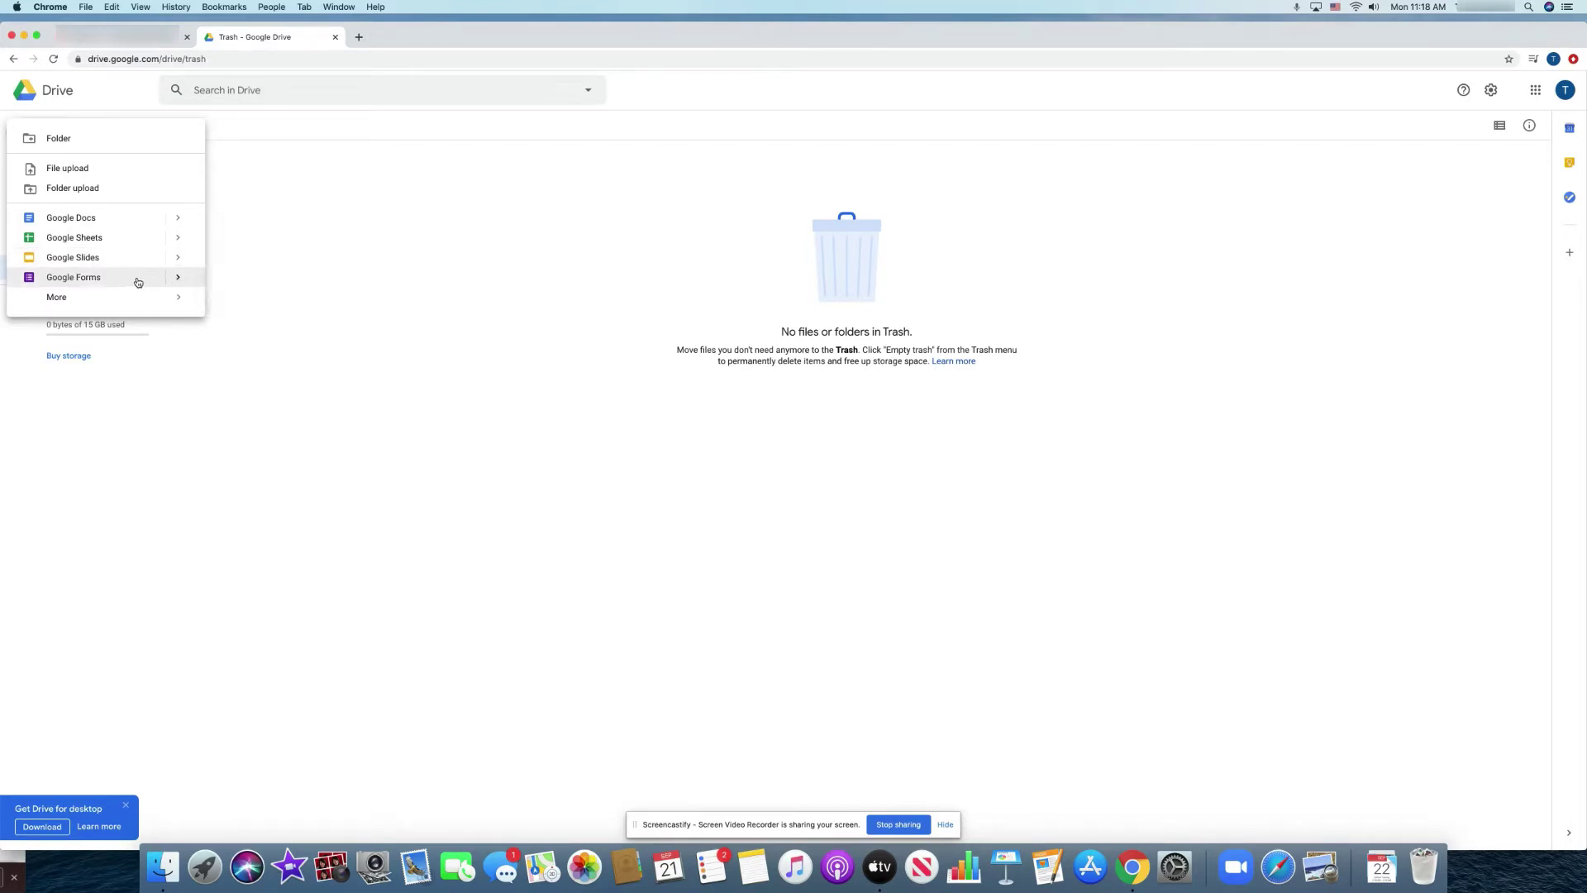
pyautogui.moveTo(123, 301)
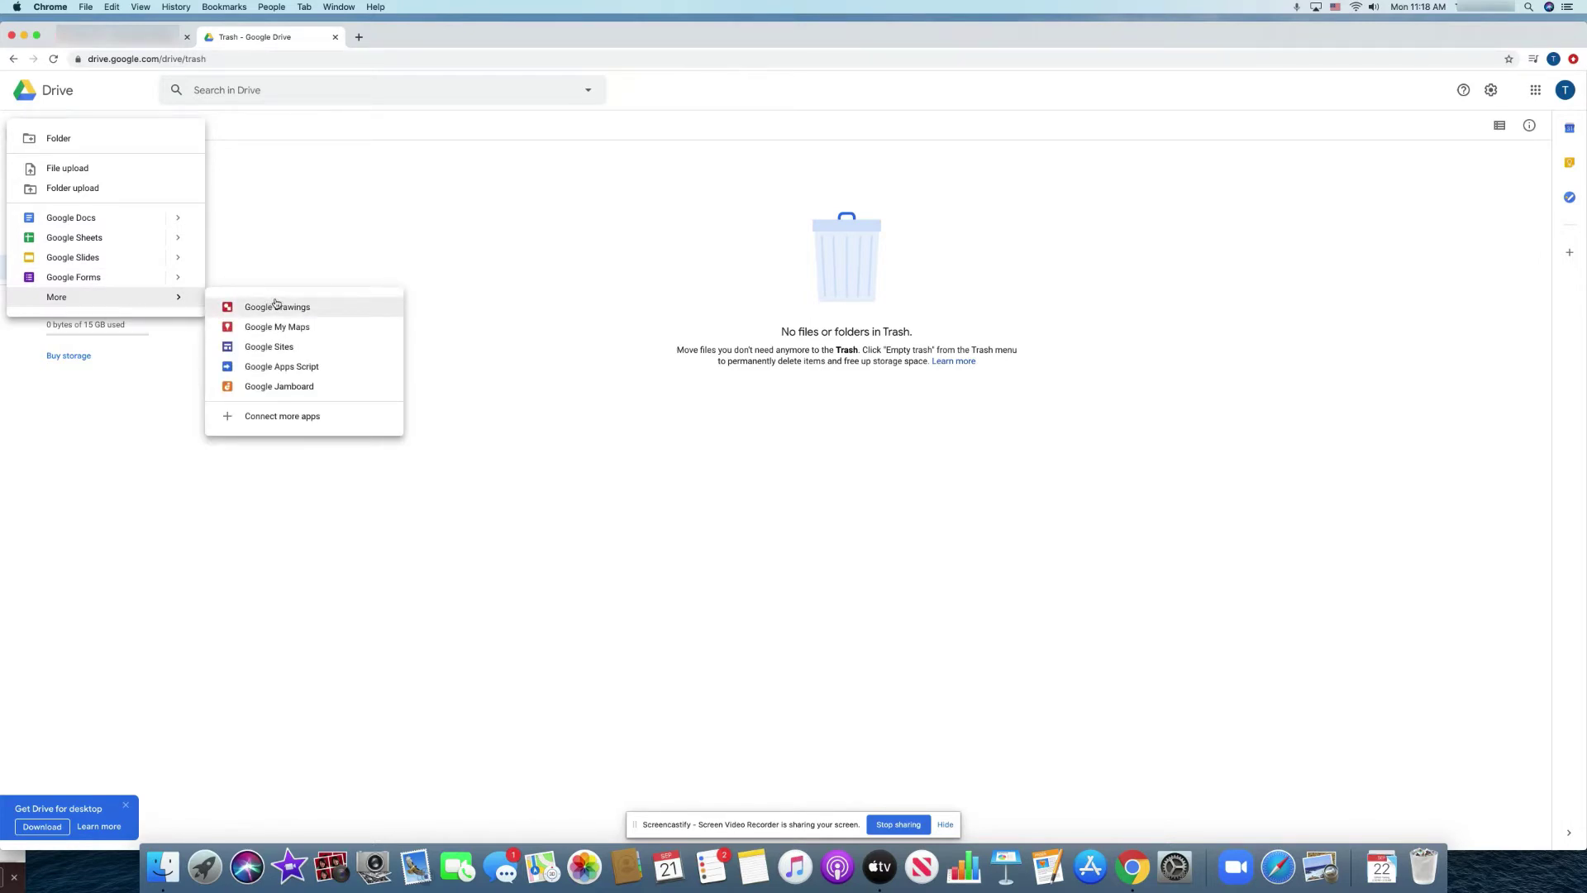
pyautogui.click(276, 305)
pyautogui.click(386, 230)
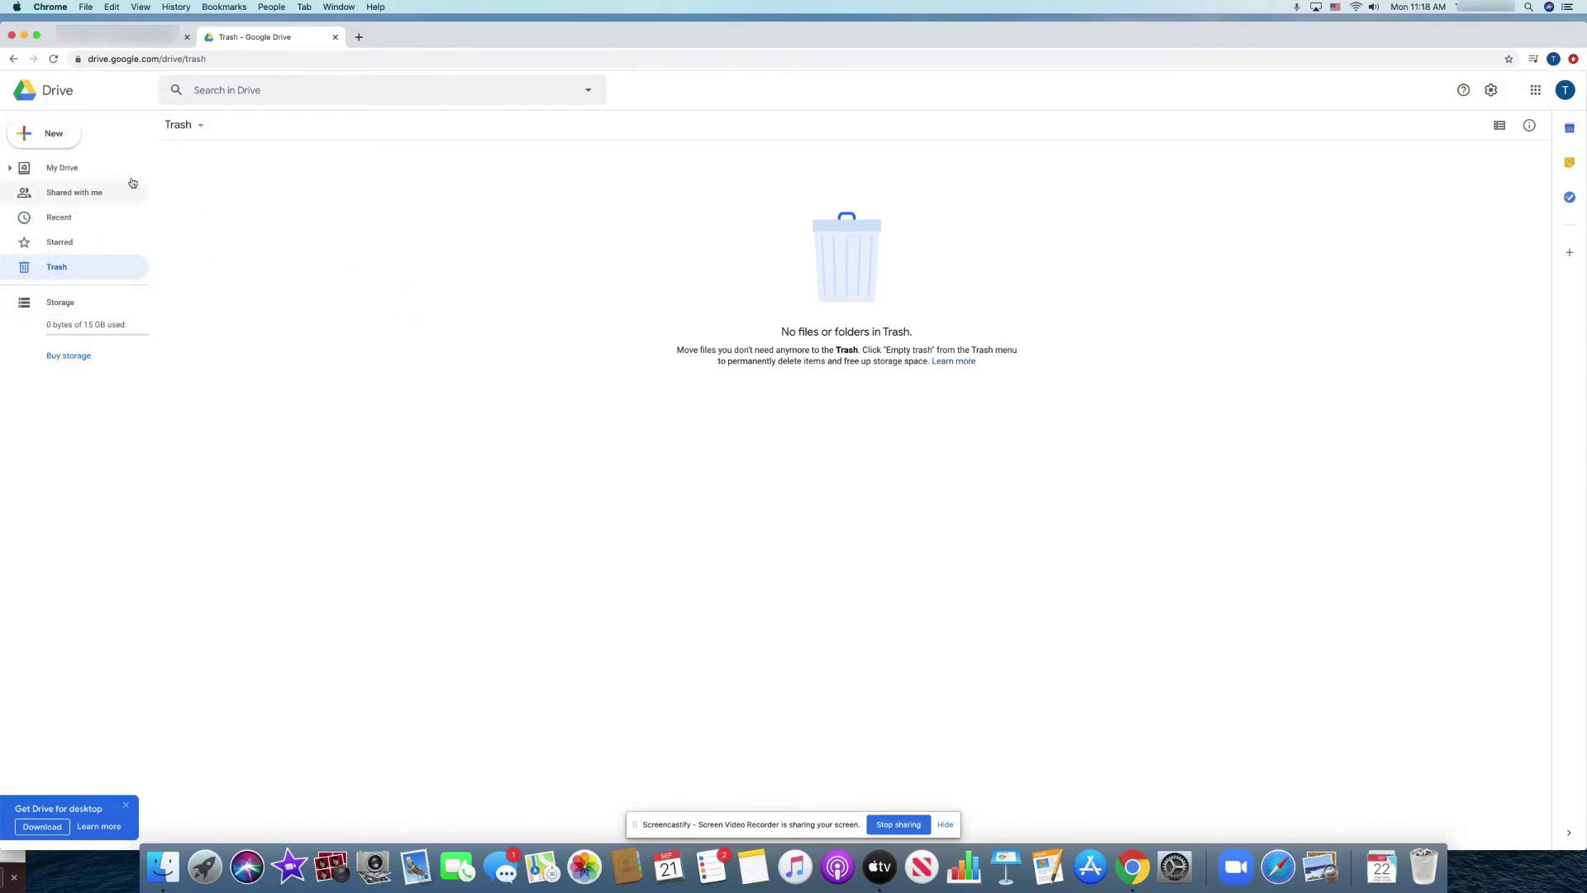
pyautogui.click(55, 140)
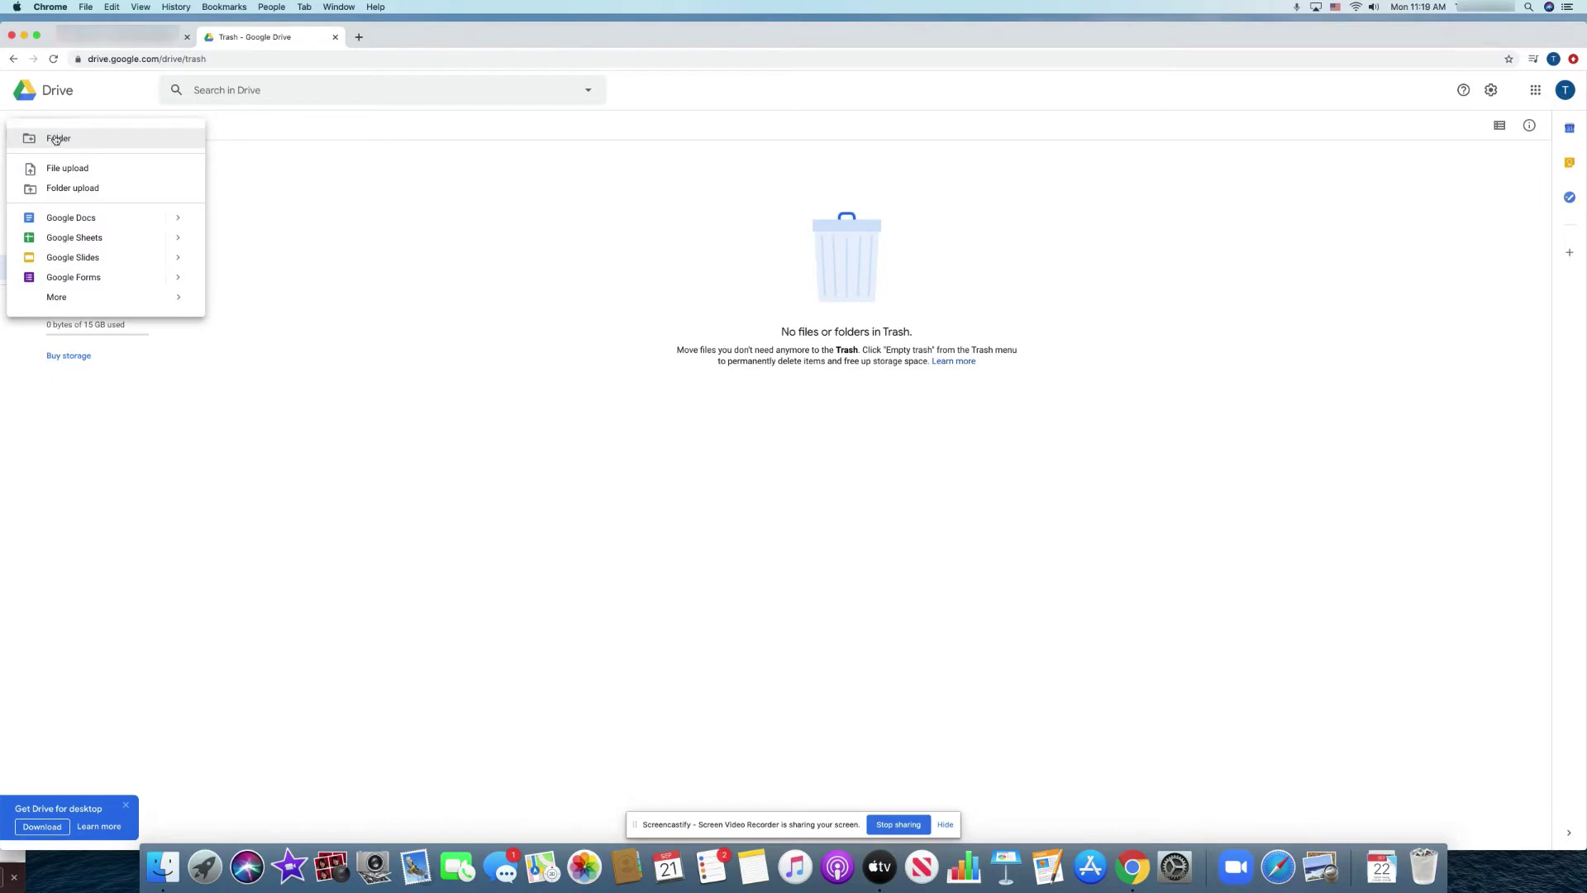
pyautogui.moveTo(173, 220)
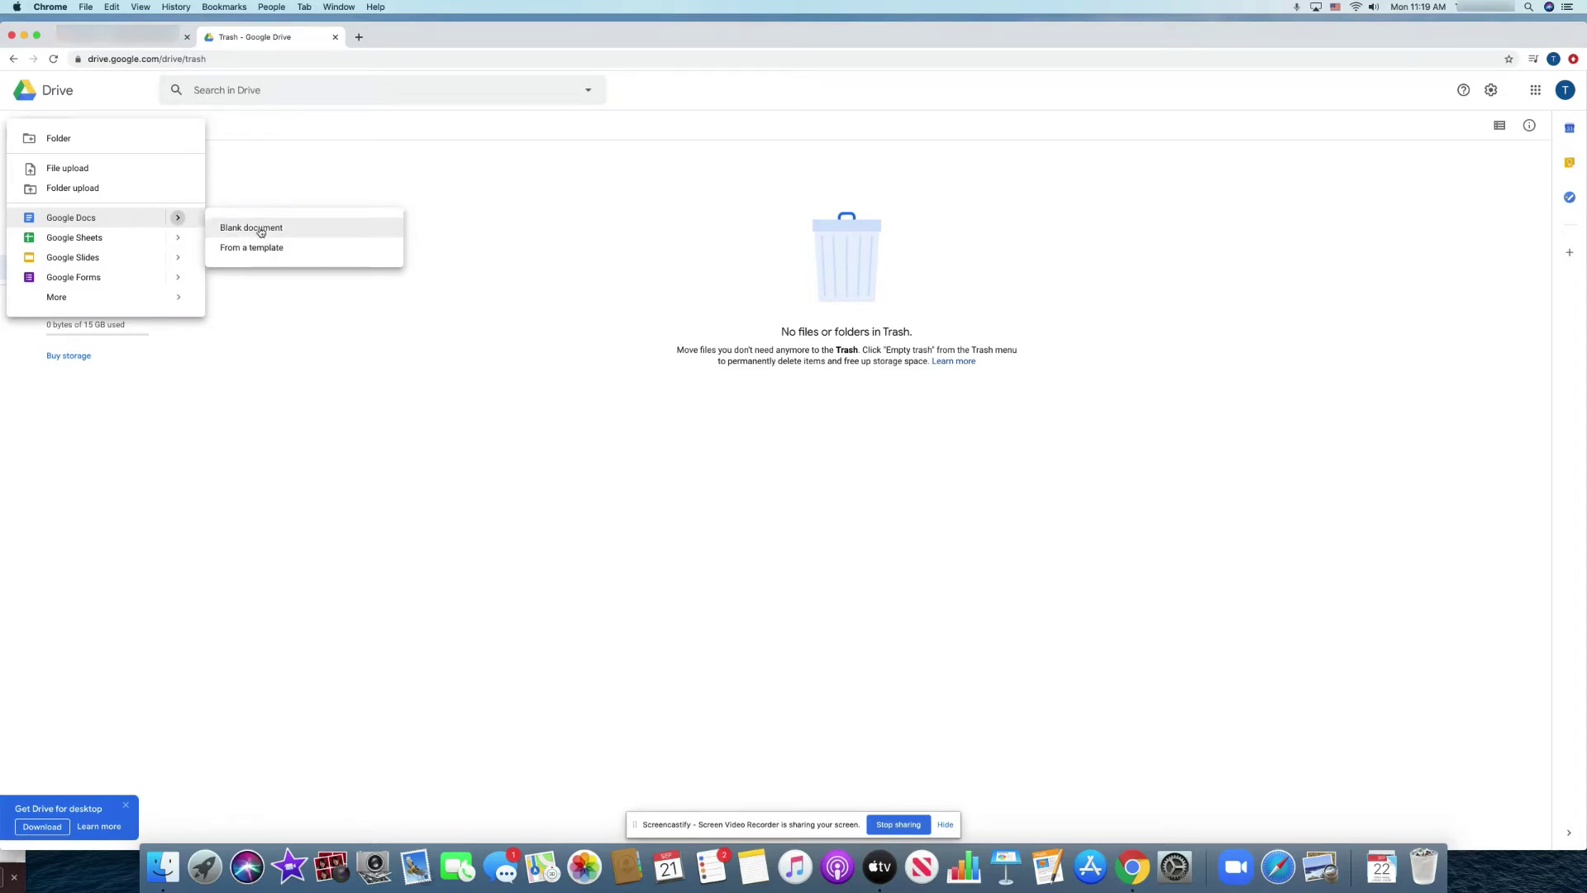
# Create a blank Google Docs document titled 'Practice Document' and dismiss the status tip.
pyautogui.click(261, 232)
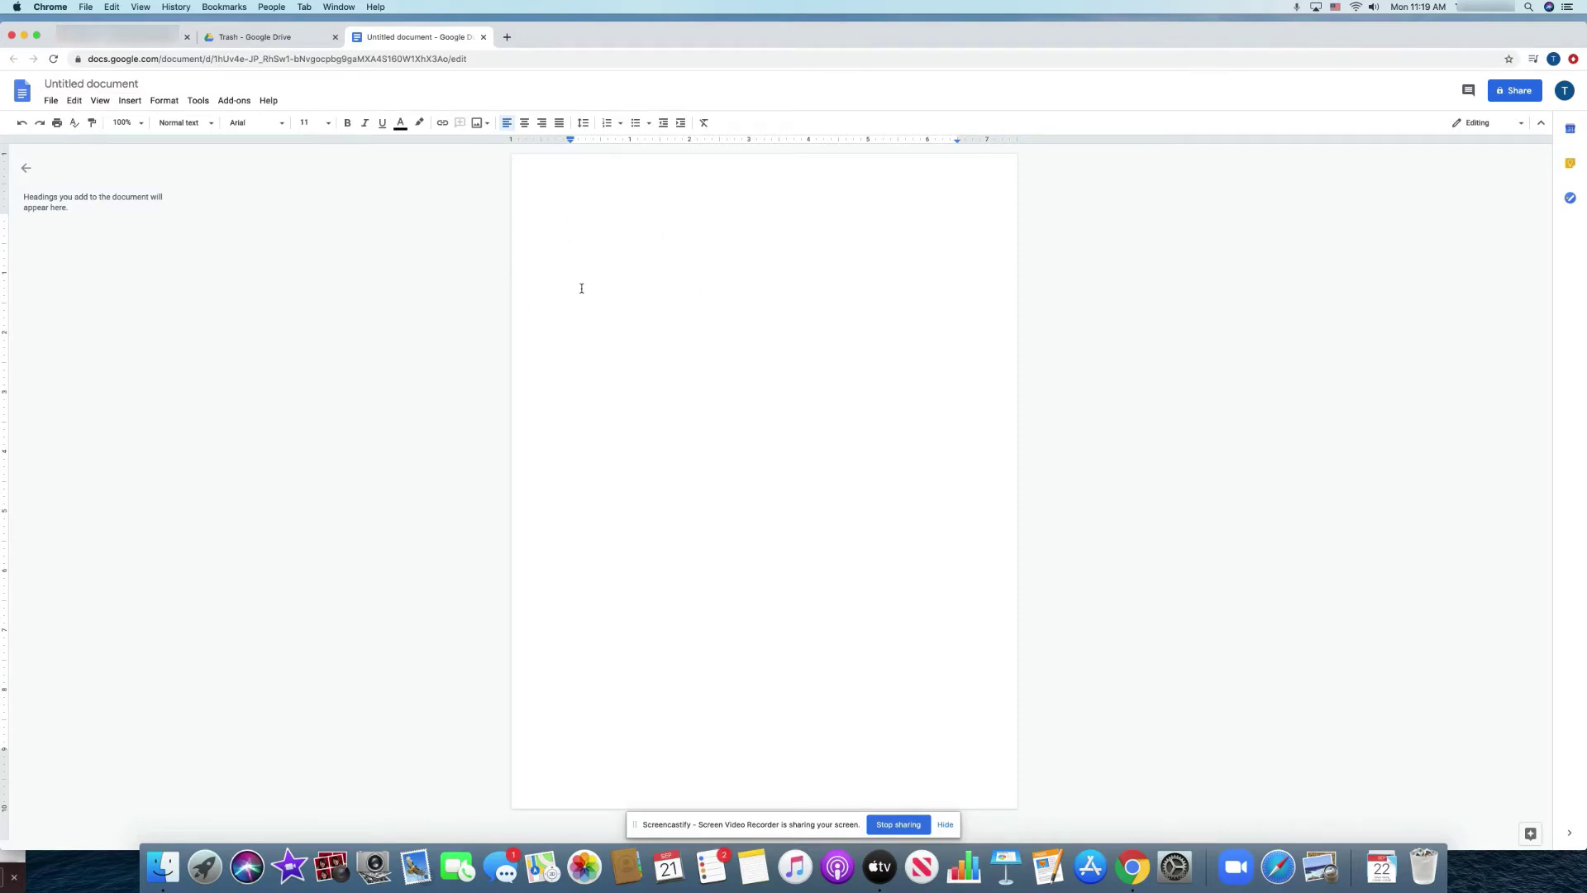
pyautogui.click(116, 83)
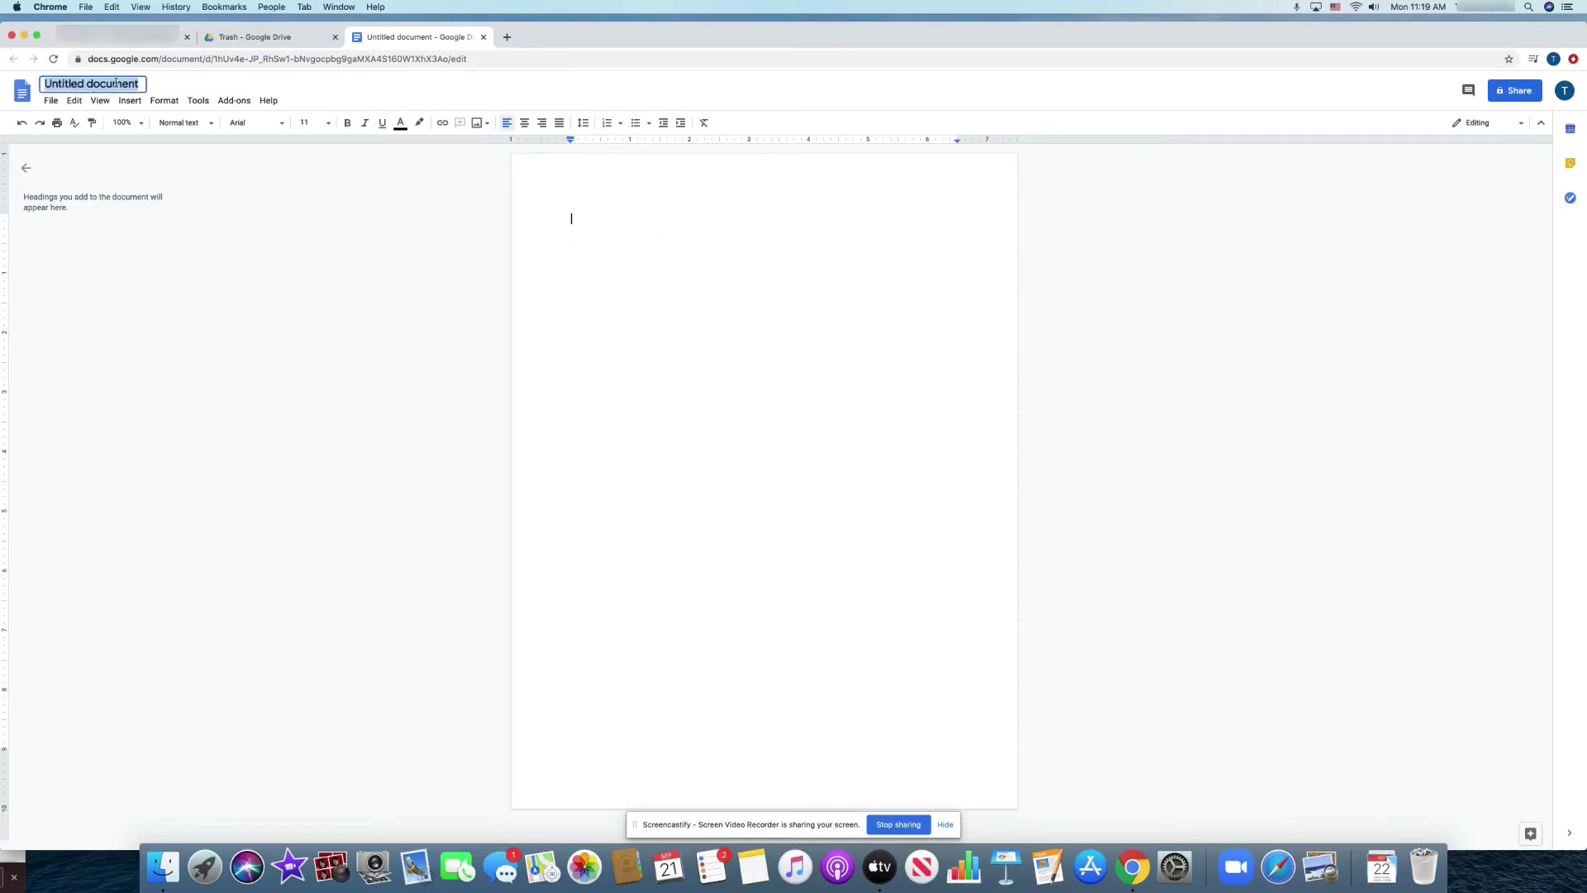
pyautogui.write('Pra')
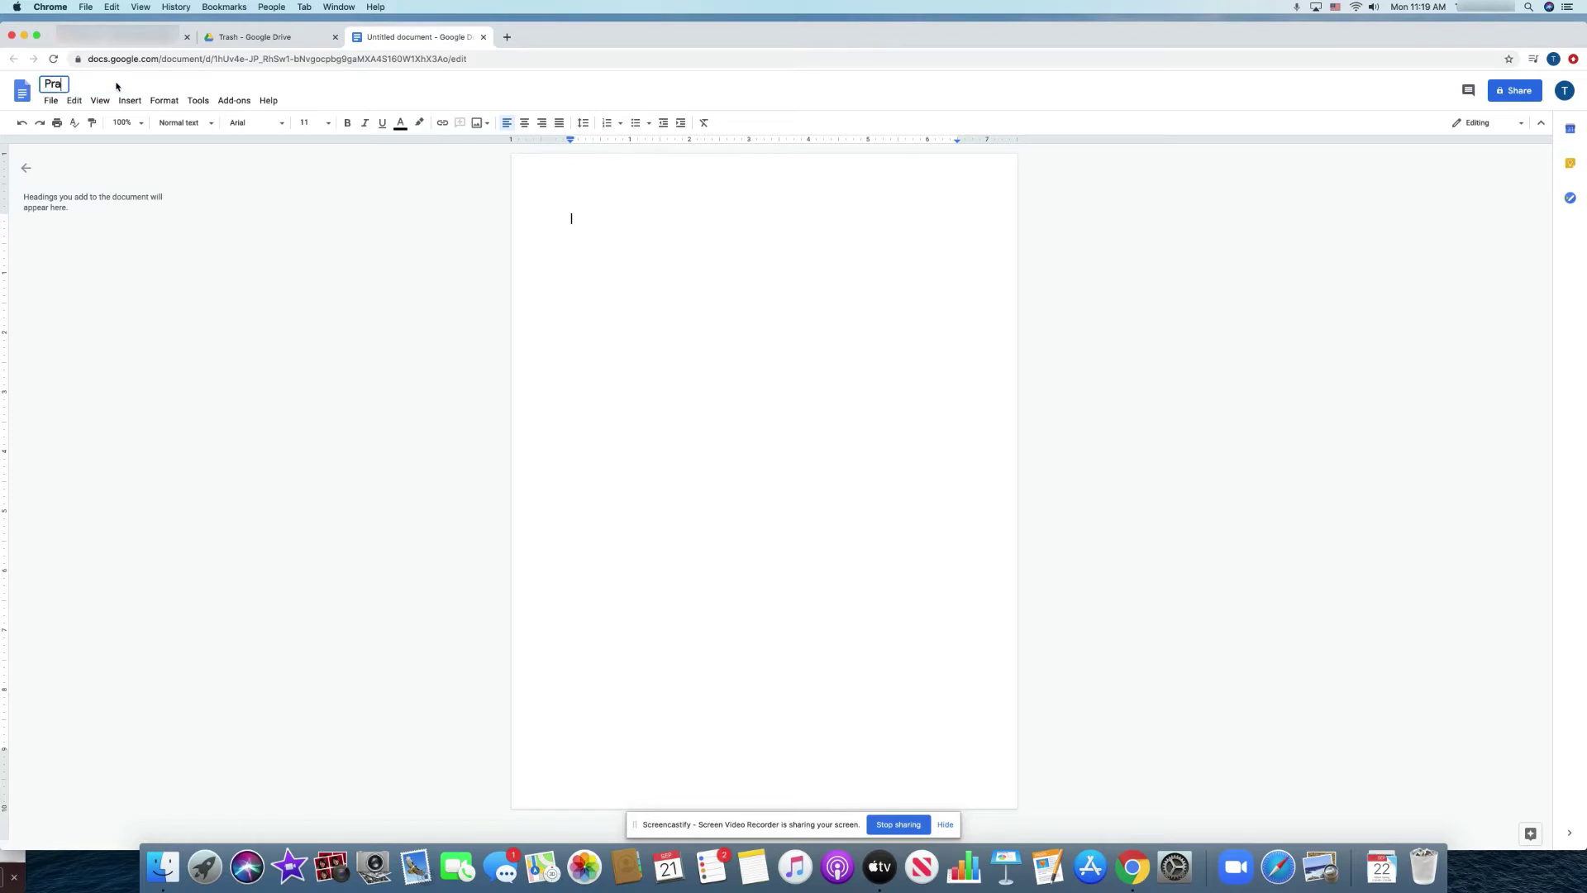
pyautogui.write('ctice Document')
pyautogui.press('Return')
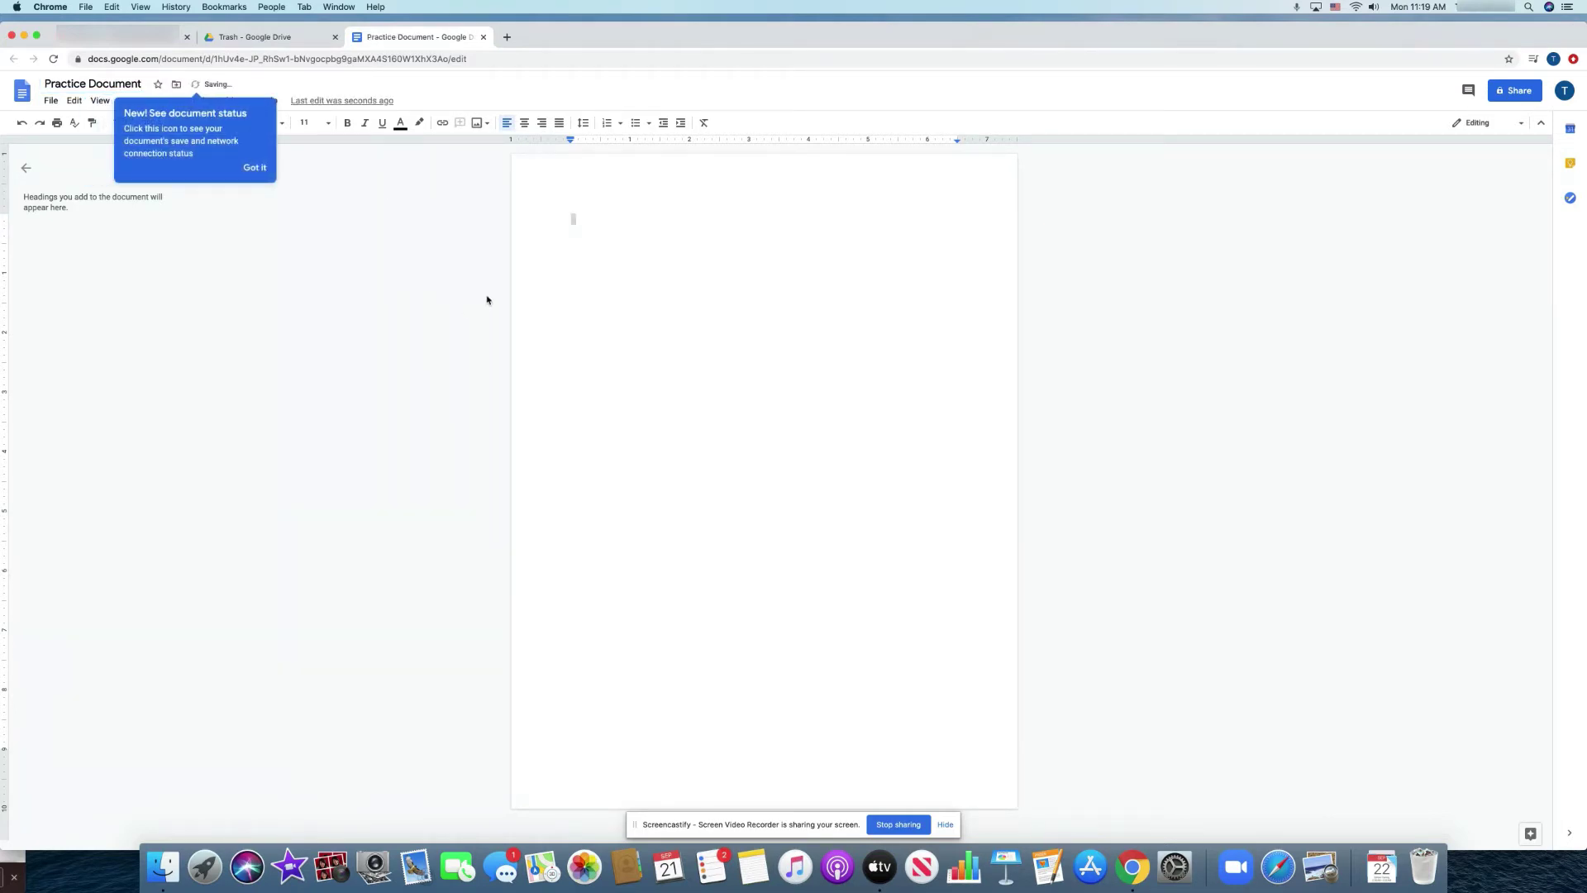
pyautogui.click(254, 167)
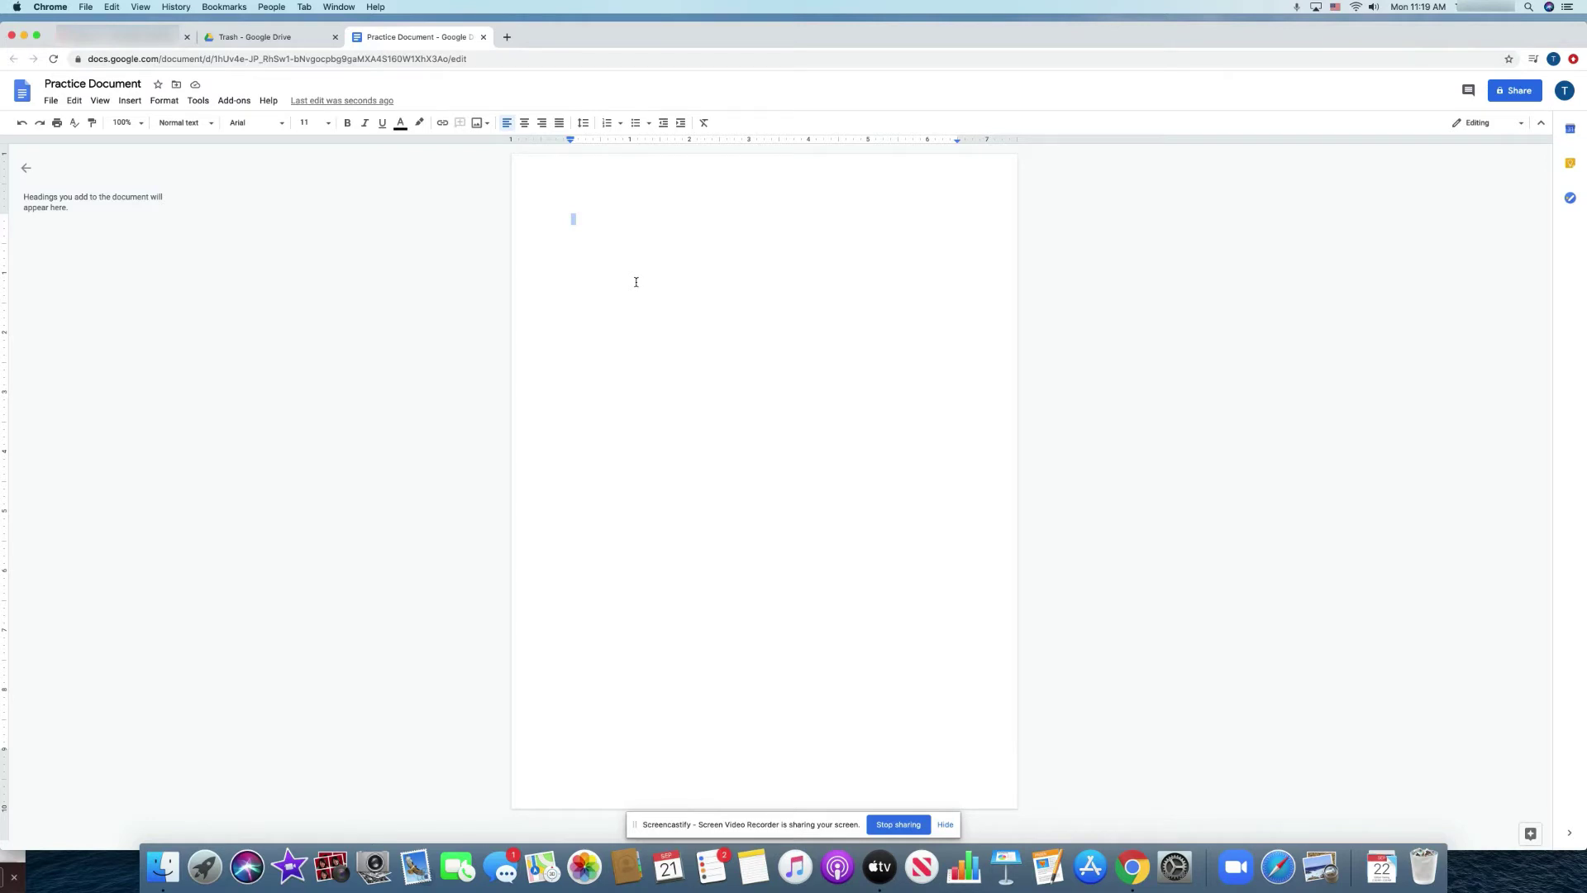
# Type 'This is my practice paper.' into the document, fixing a typo along the way.
pyautogui.write('This is my practric')
pyautogui.press('BackSpace')
pyautogui.press('BackSpace')
pyautogui.press('BackSpace')
pyautogui.write('ice paper')
# Close the document tab and reopen Practice Document from My Drive.
pyautogui.click(483, 37)
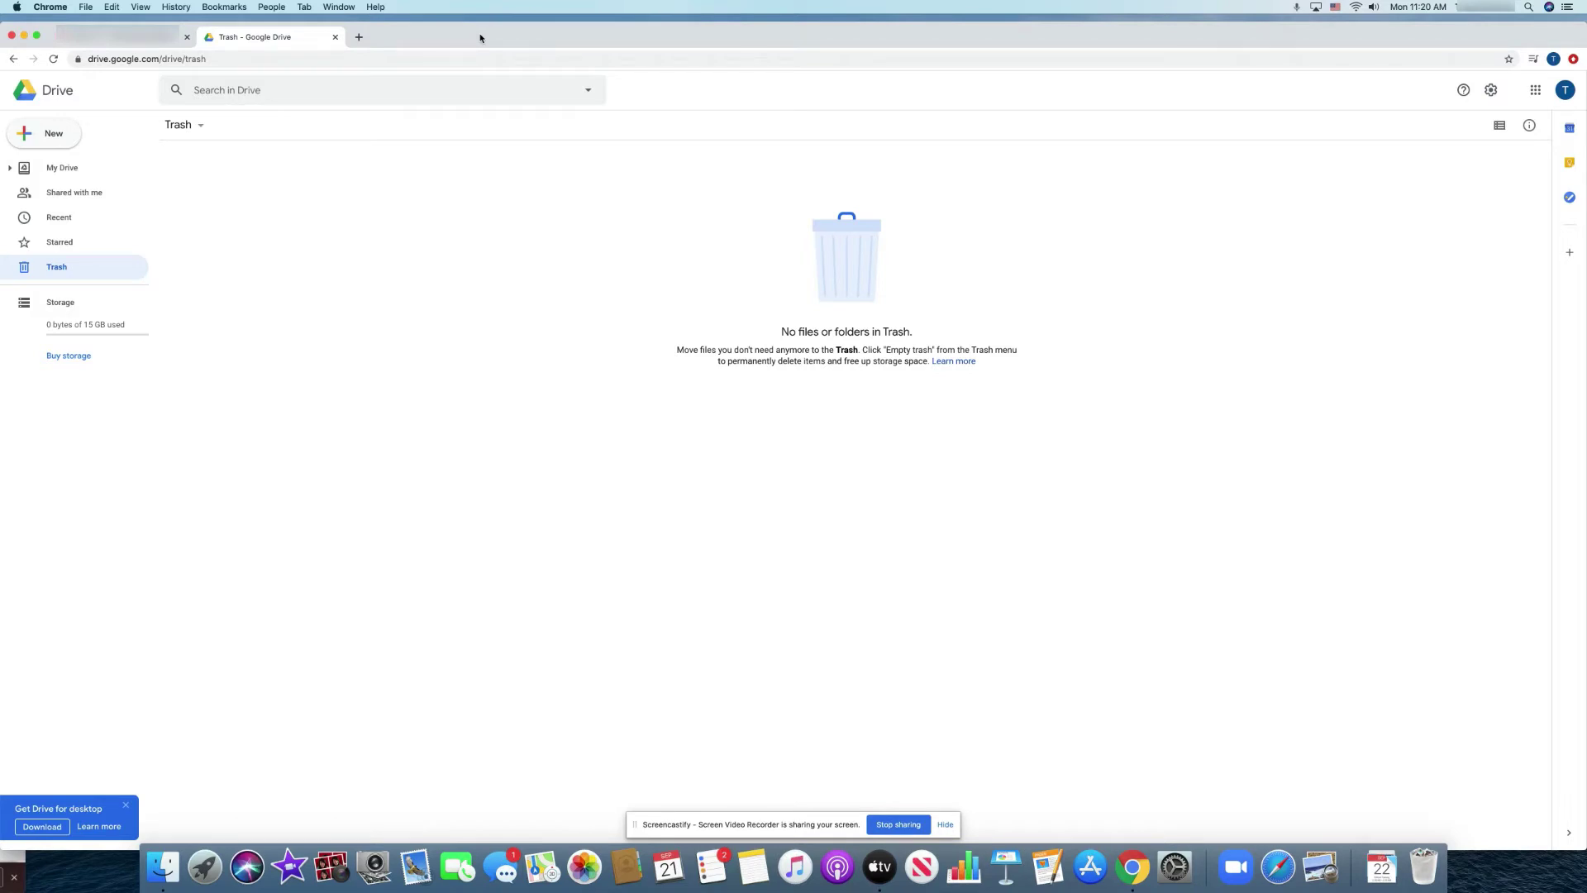
pyautogui.click(83, 170)
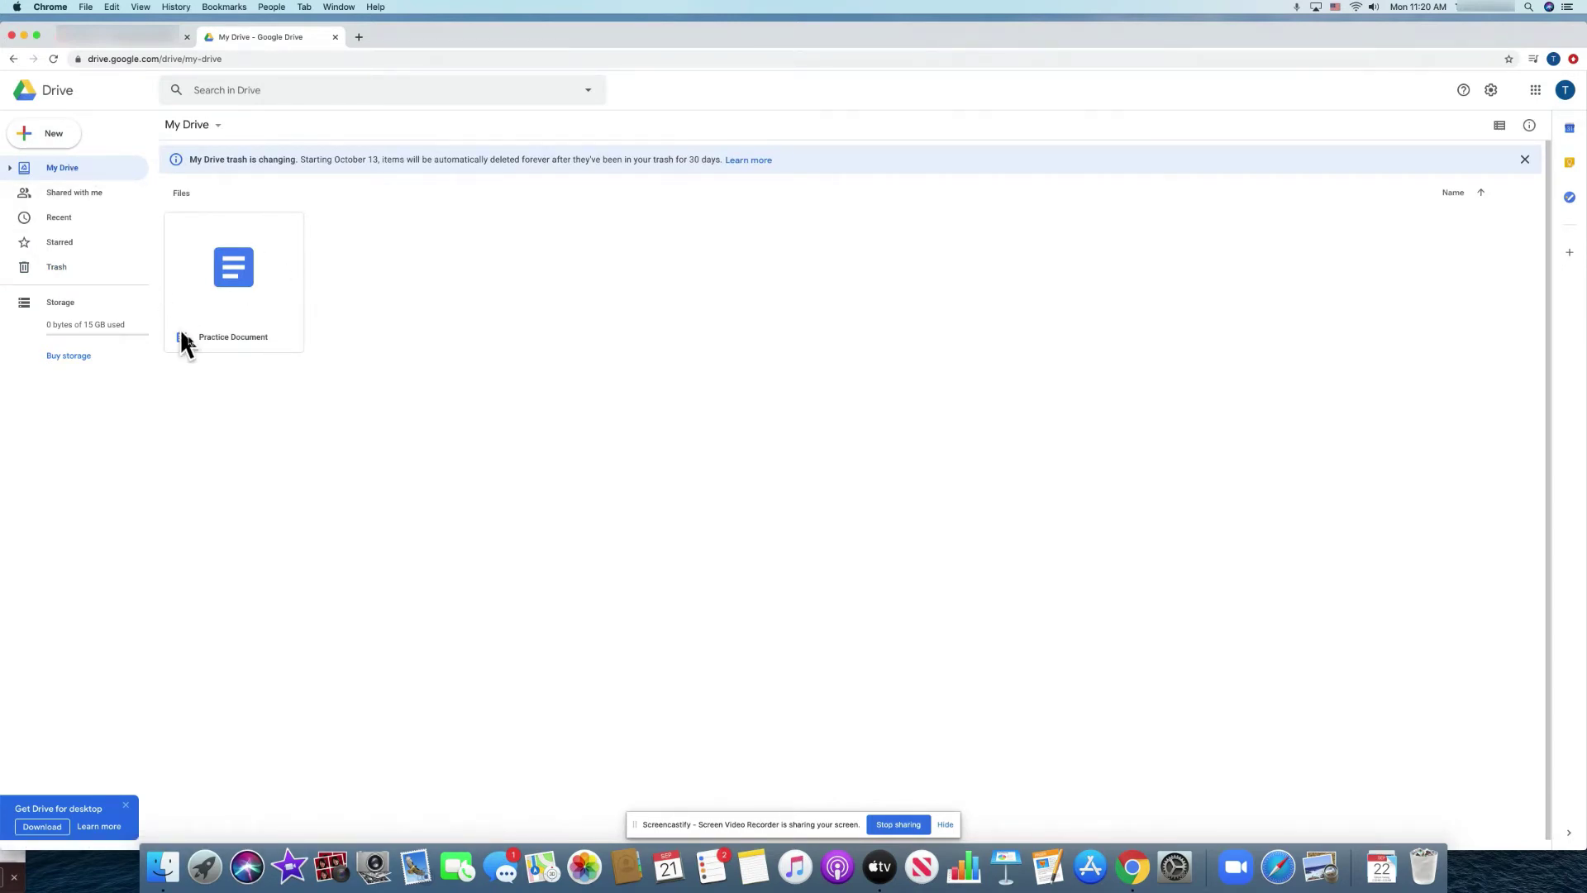
pyautogui.click(238, 287)
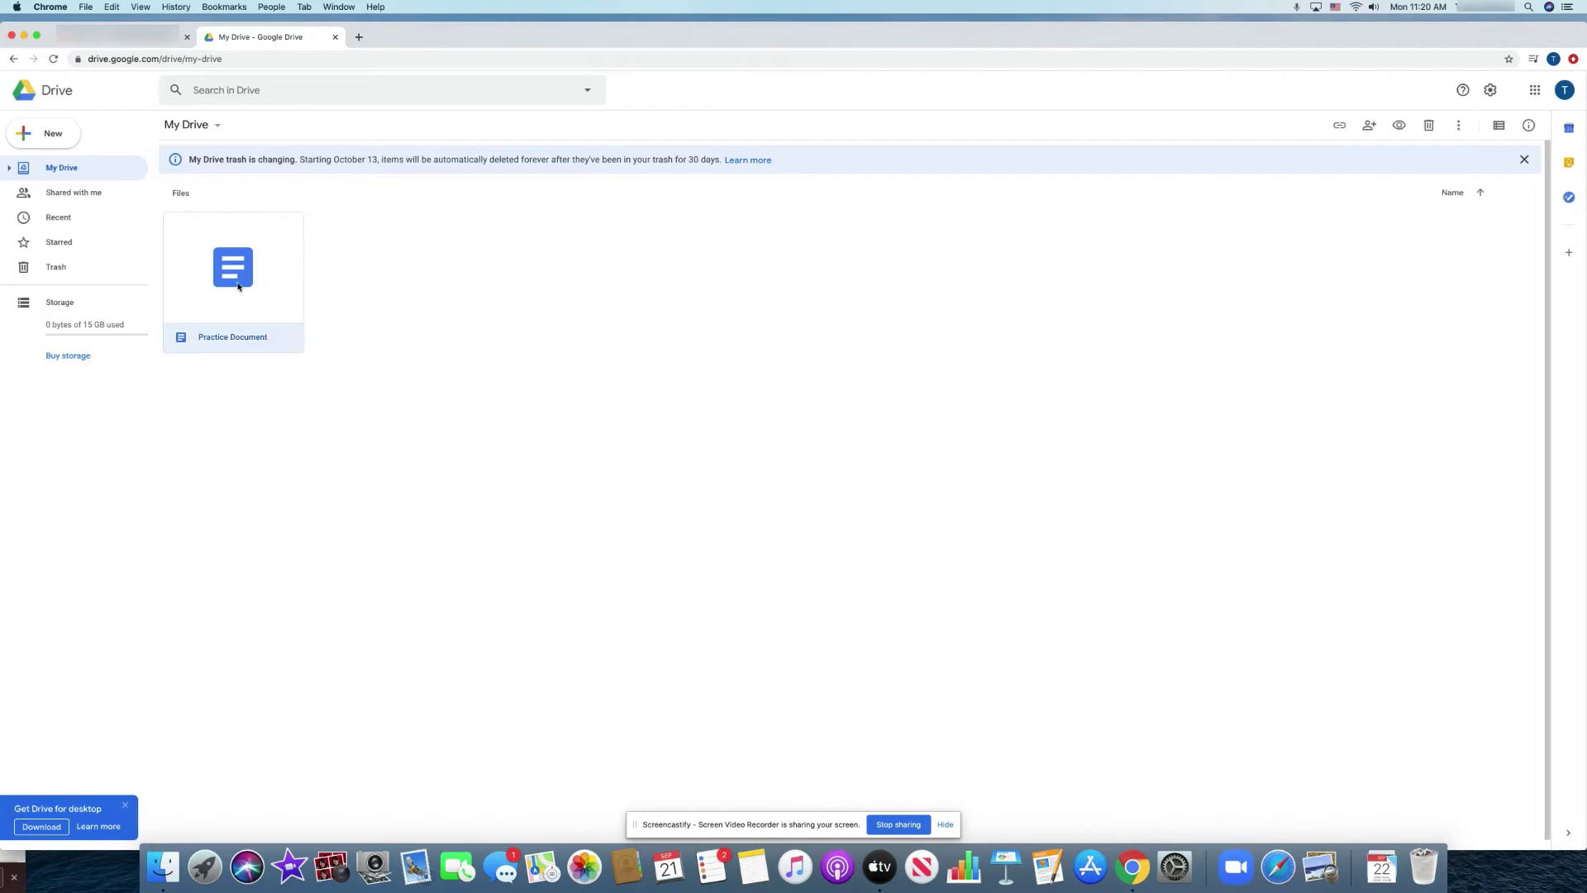
pyautogui.doubleClick(239, 287)
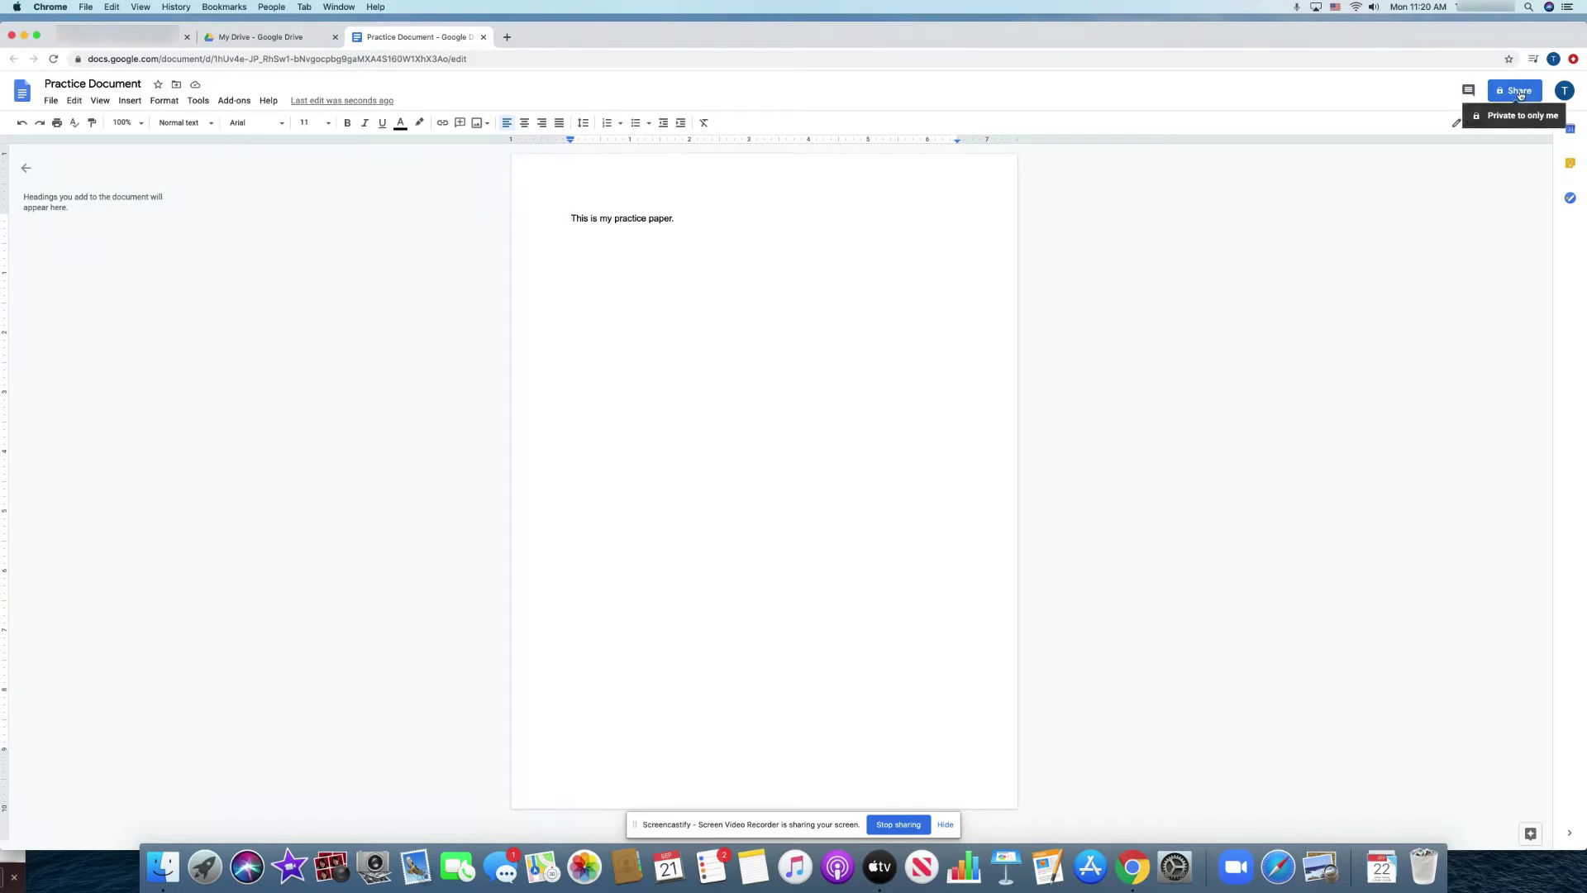
# Open sharing for Practice Document and add the invitee's e-mail address as a recipient.
pyautogui.click(1522, 95)
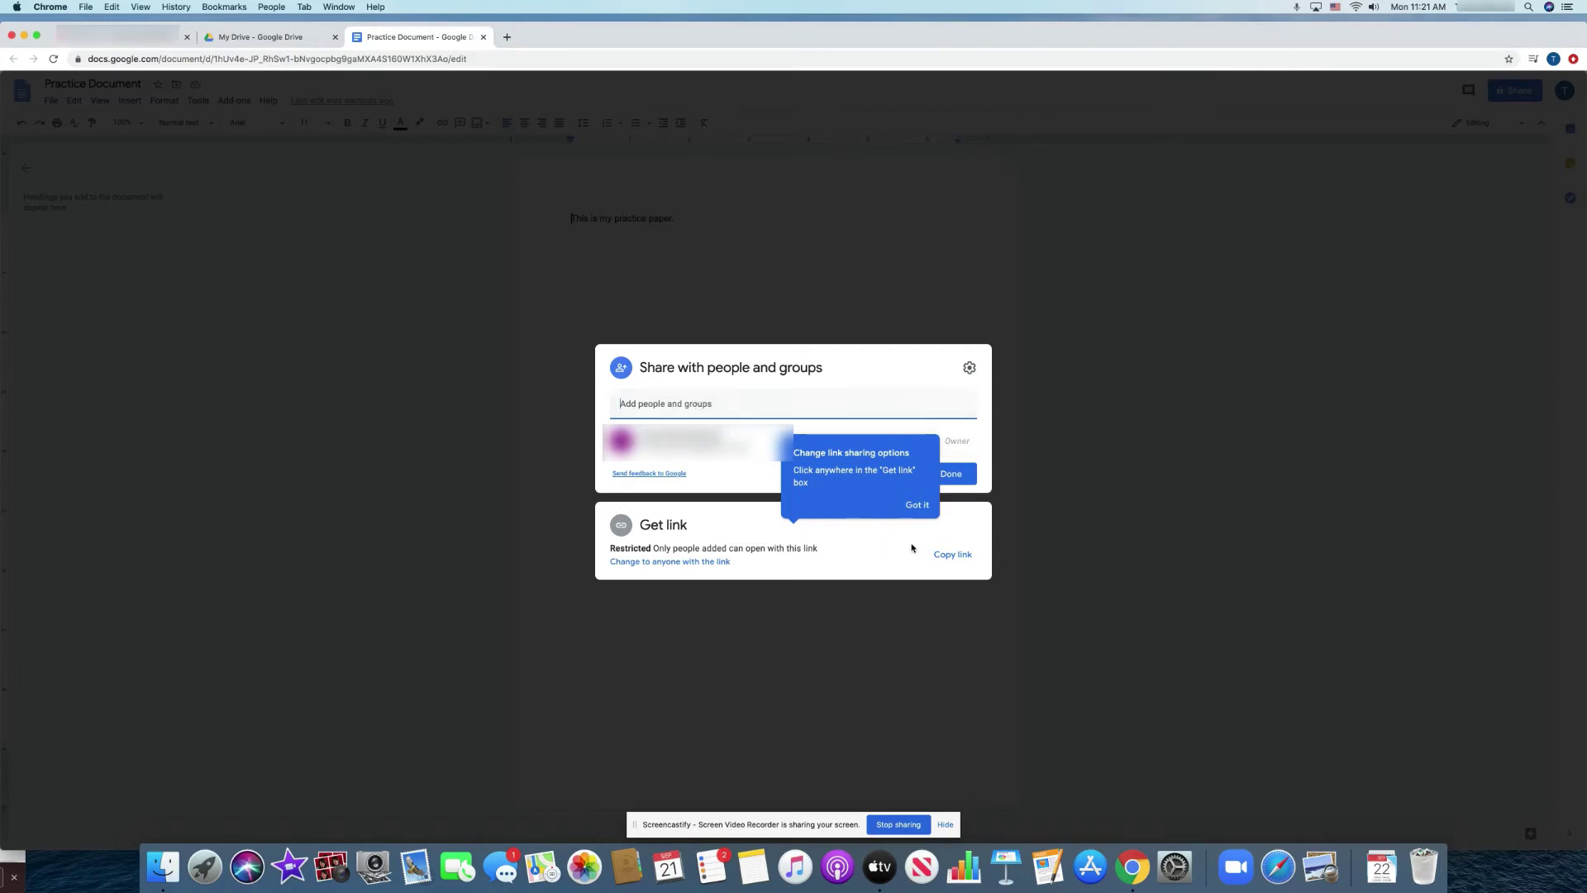
pyautogui.click(917, 504)
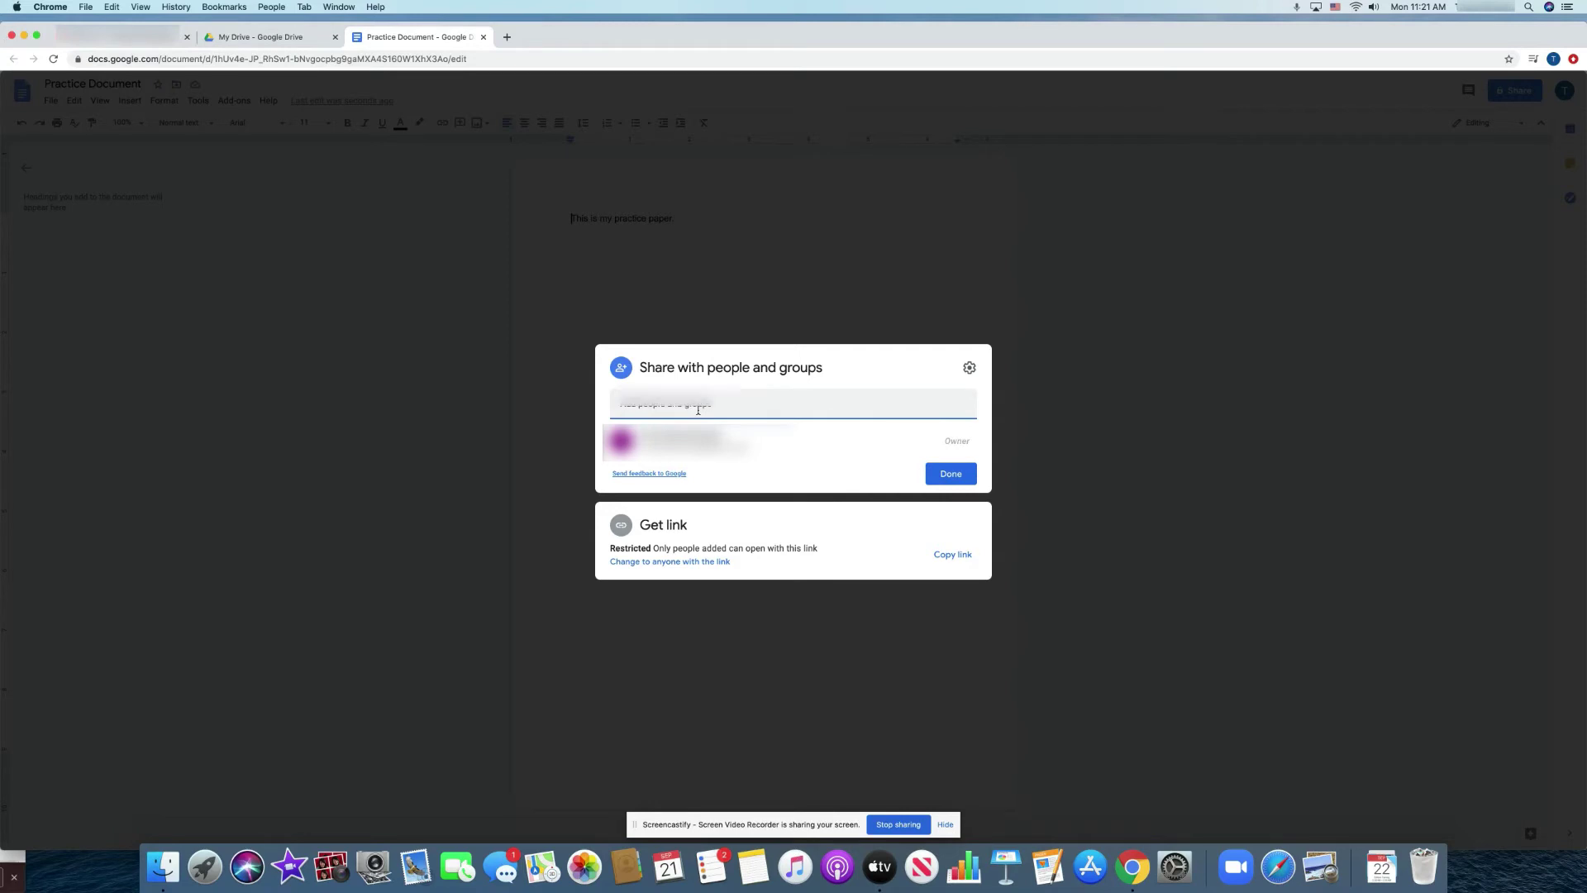
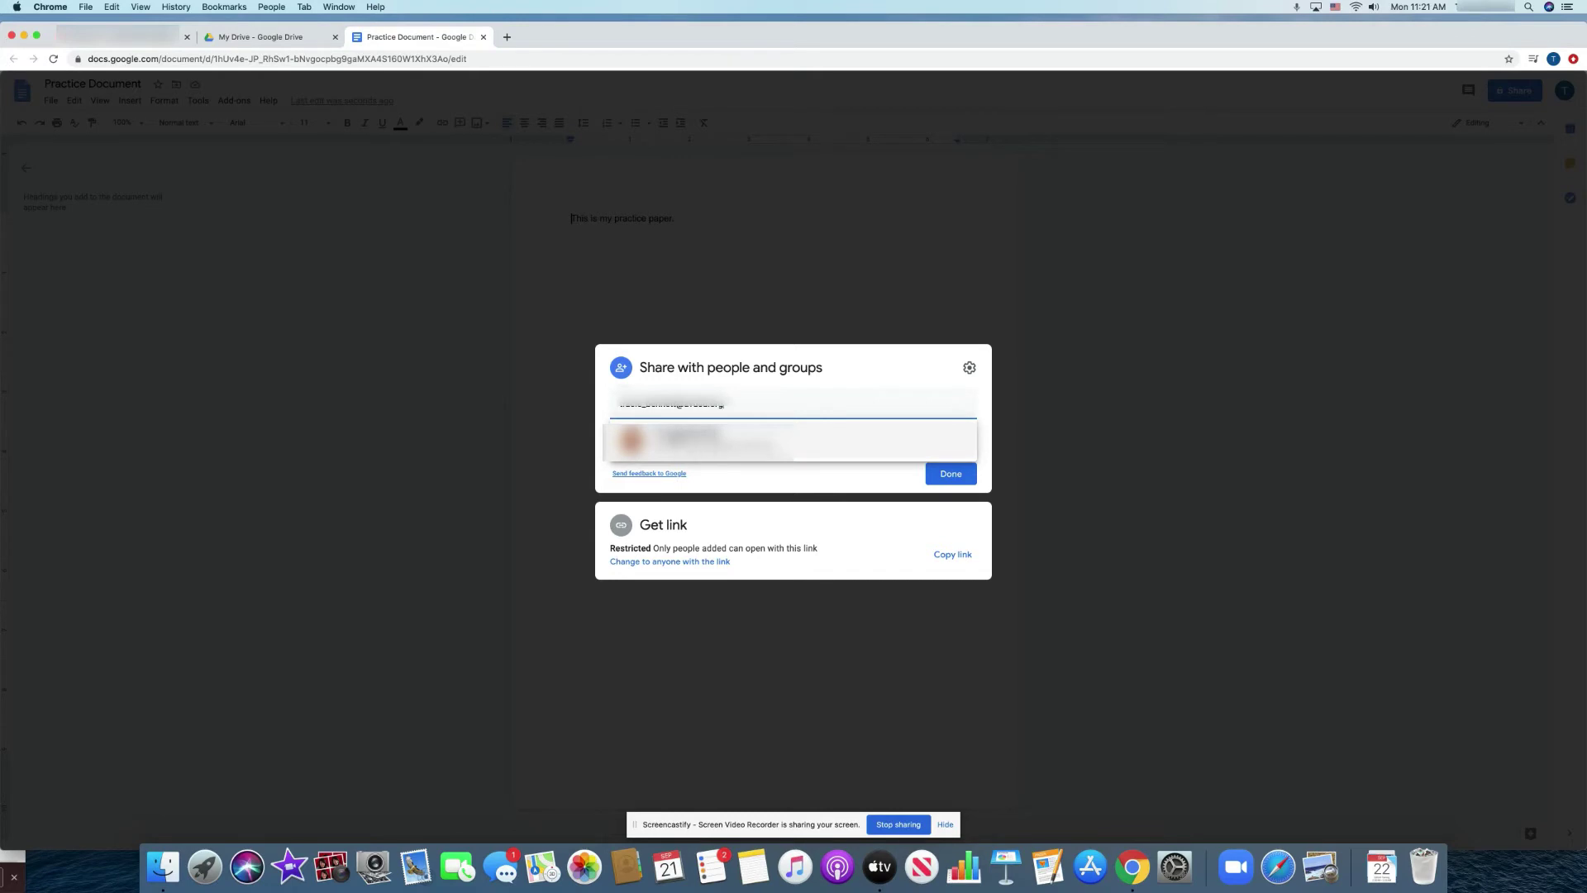
pyautogui.press('Return')
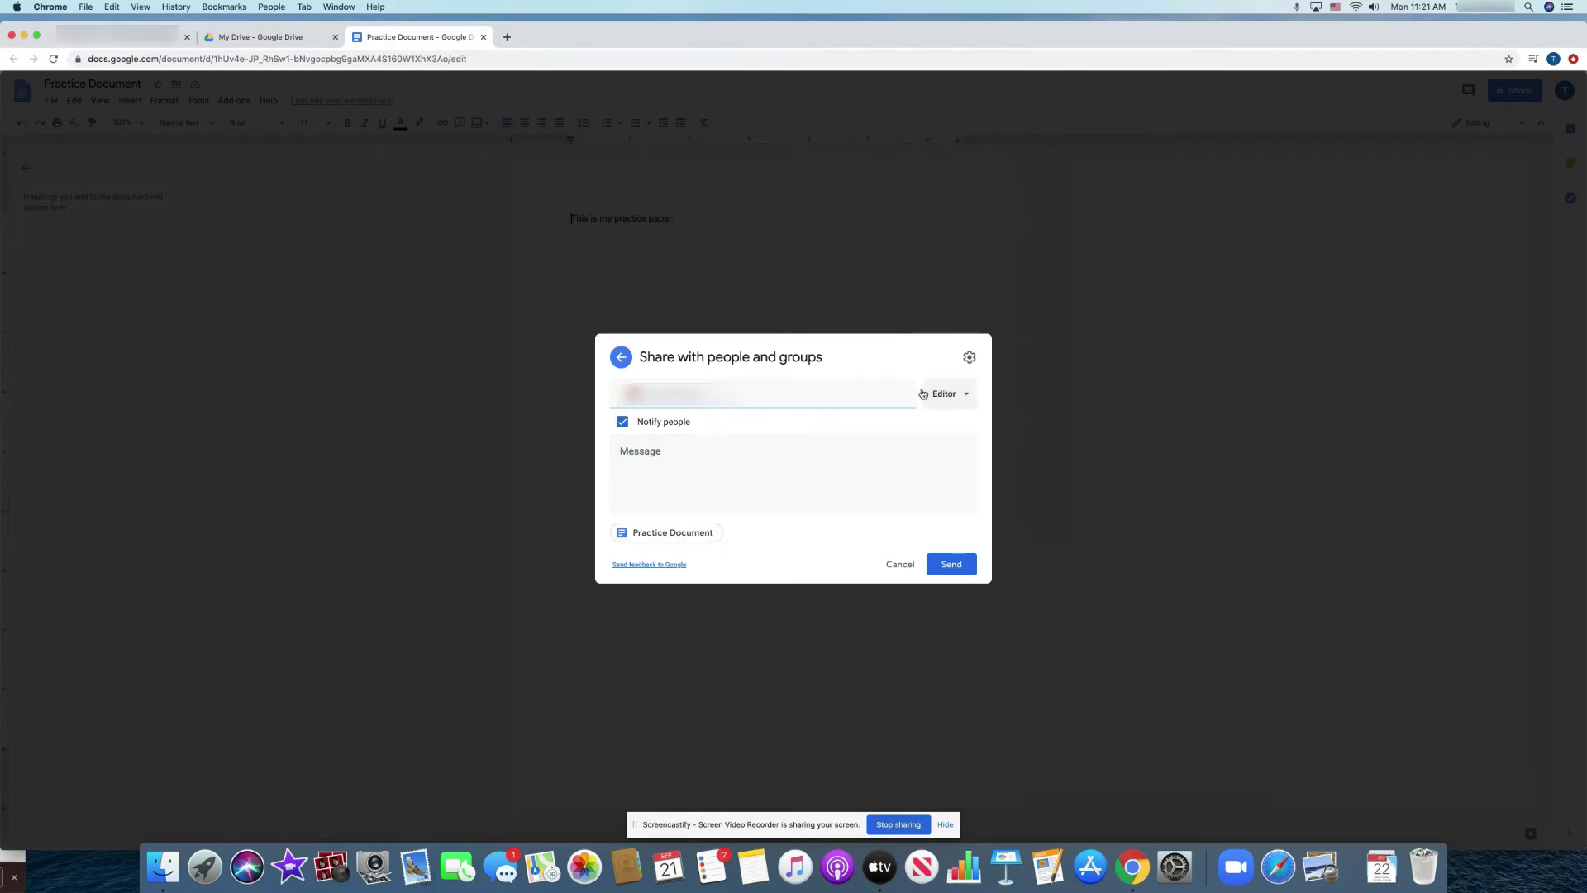
# Give the invitee Commenter access and send the share notification.
pyautogui.click(964, 400)
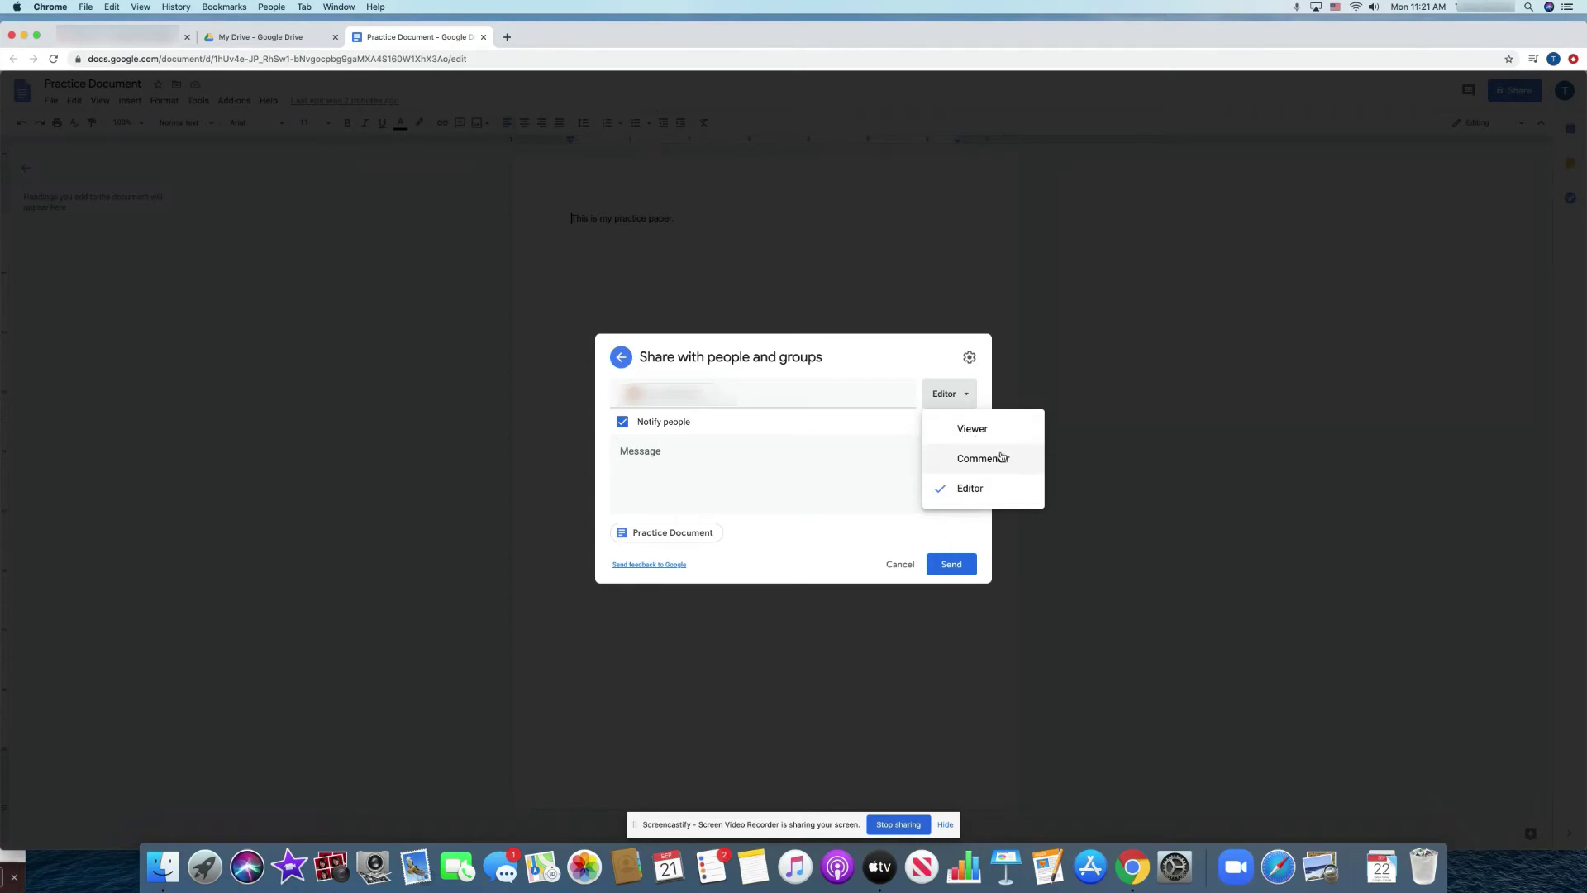
pyautogui.click(958, 456)
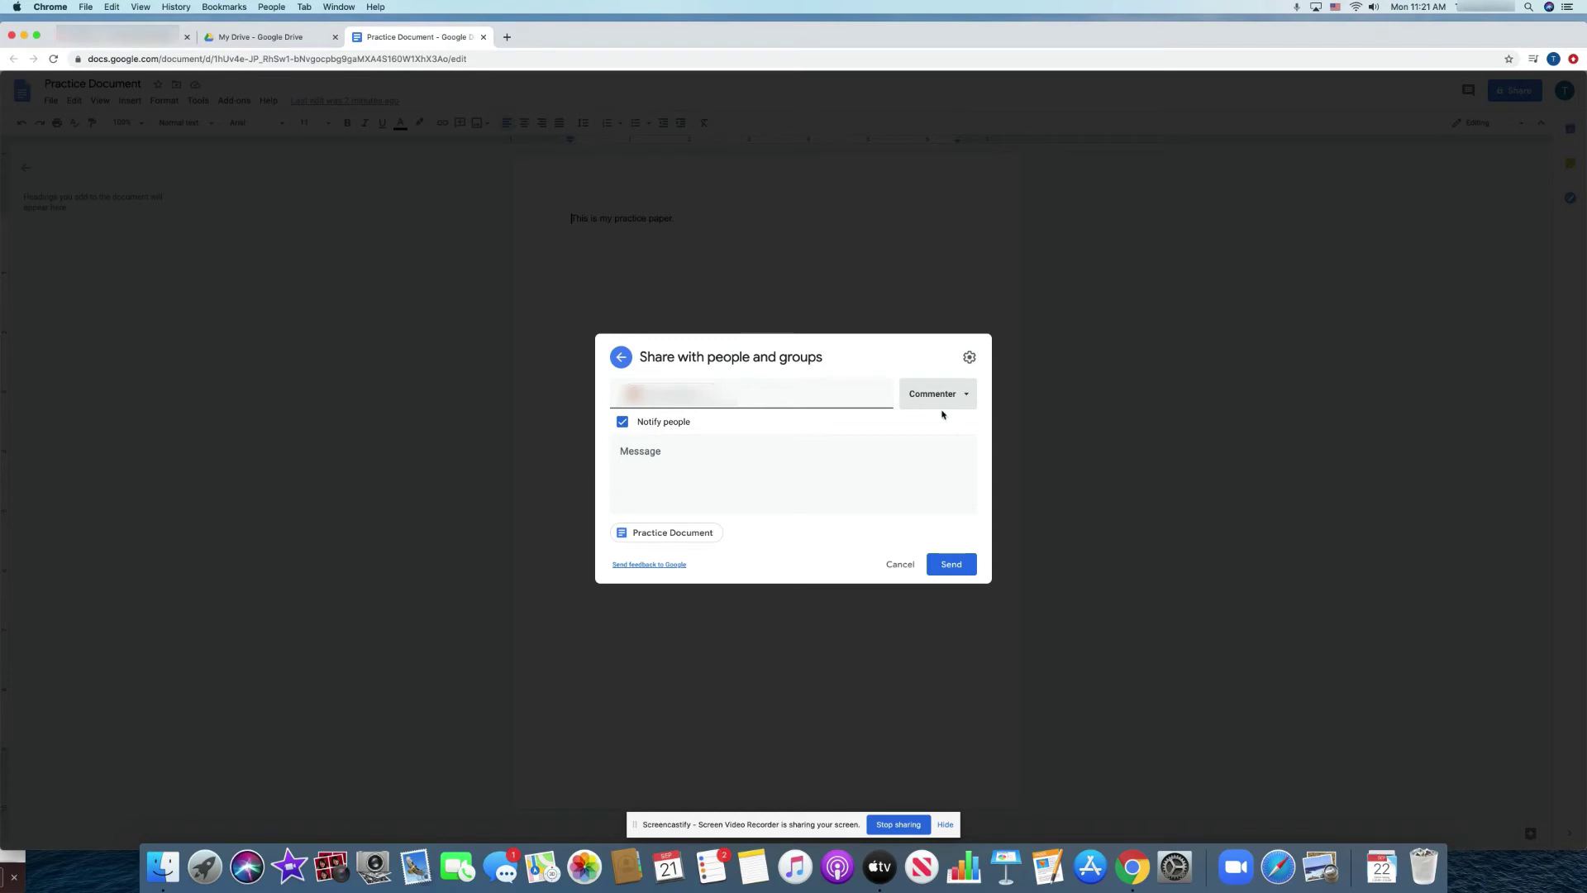
pyautogui.click(952, 565)
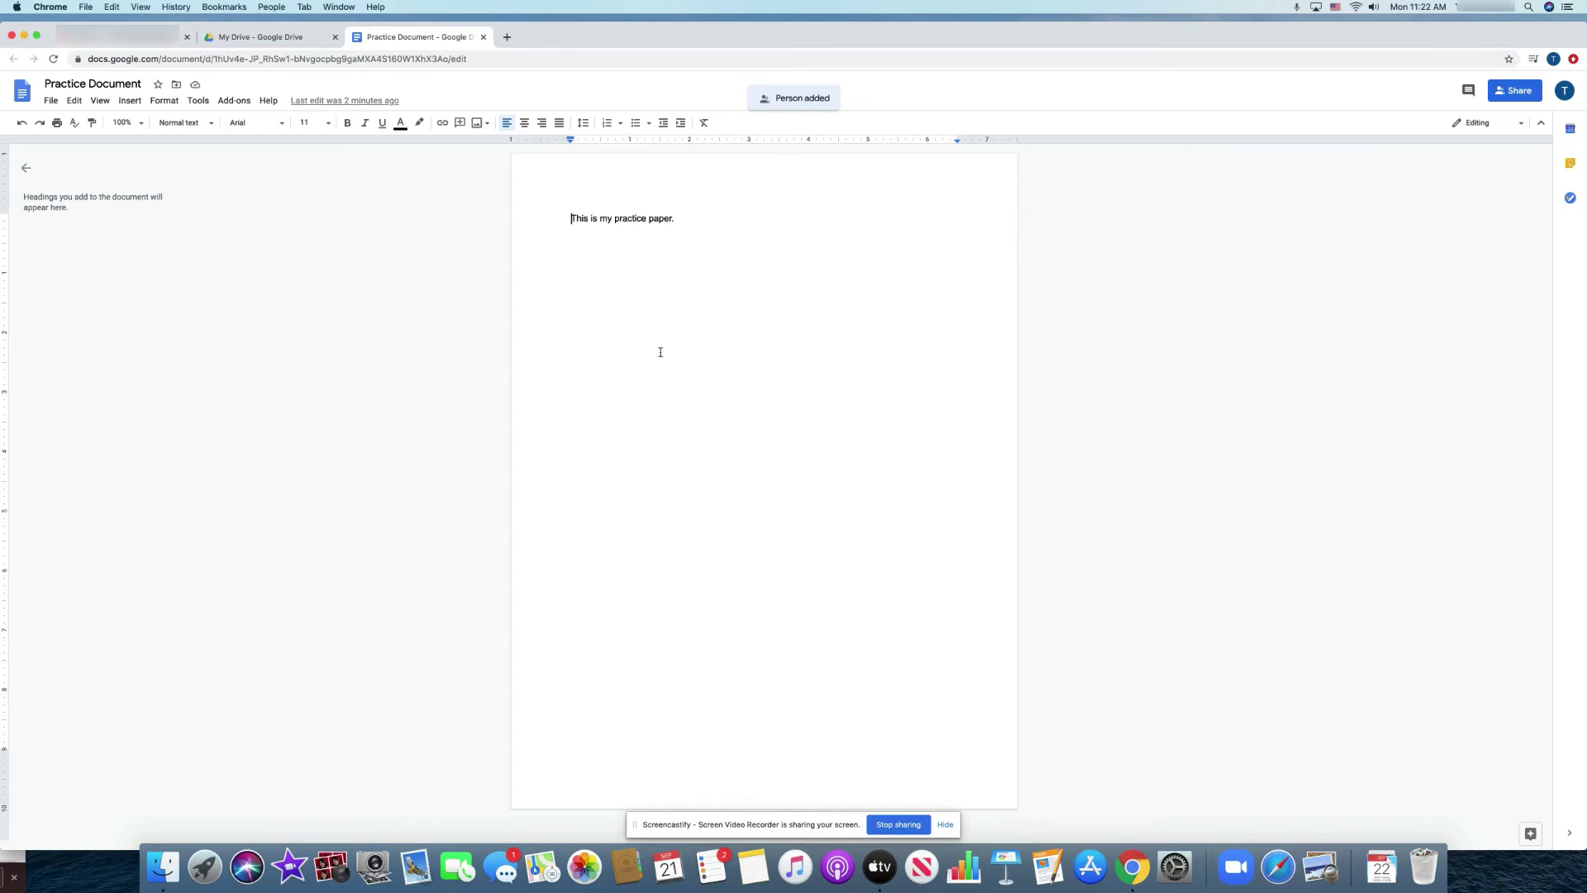
# Close Practice Document and check the Shared with me and Recent lists in Drive.
pyautogui.click(483, 36)
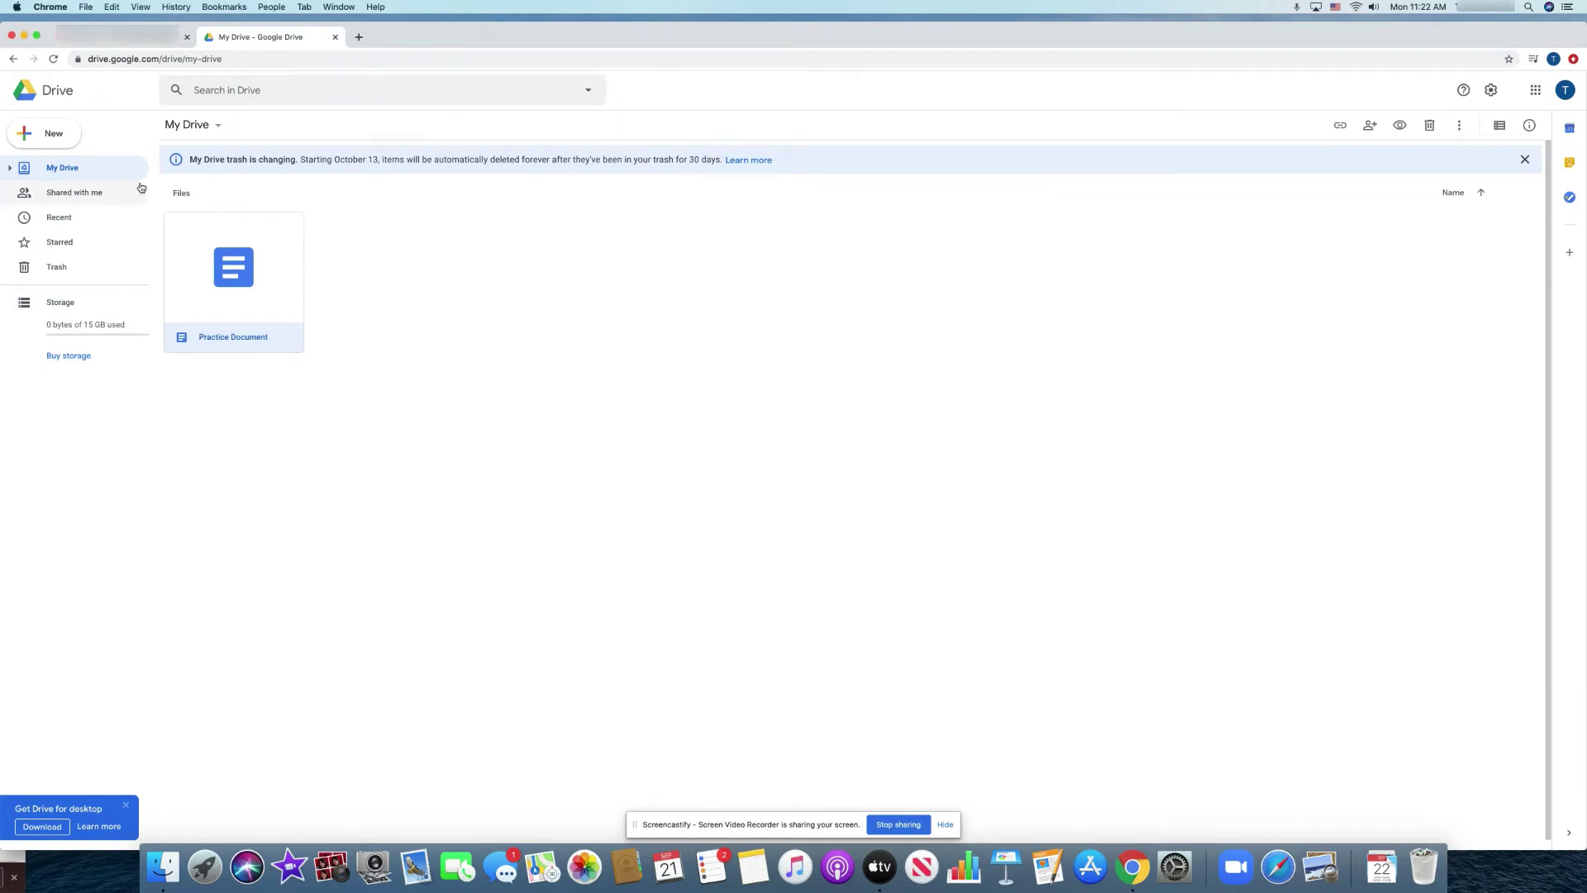
pyautogui.click(103, 192)
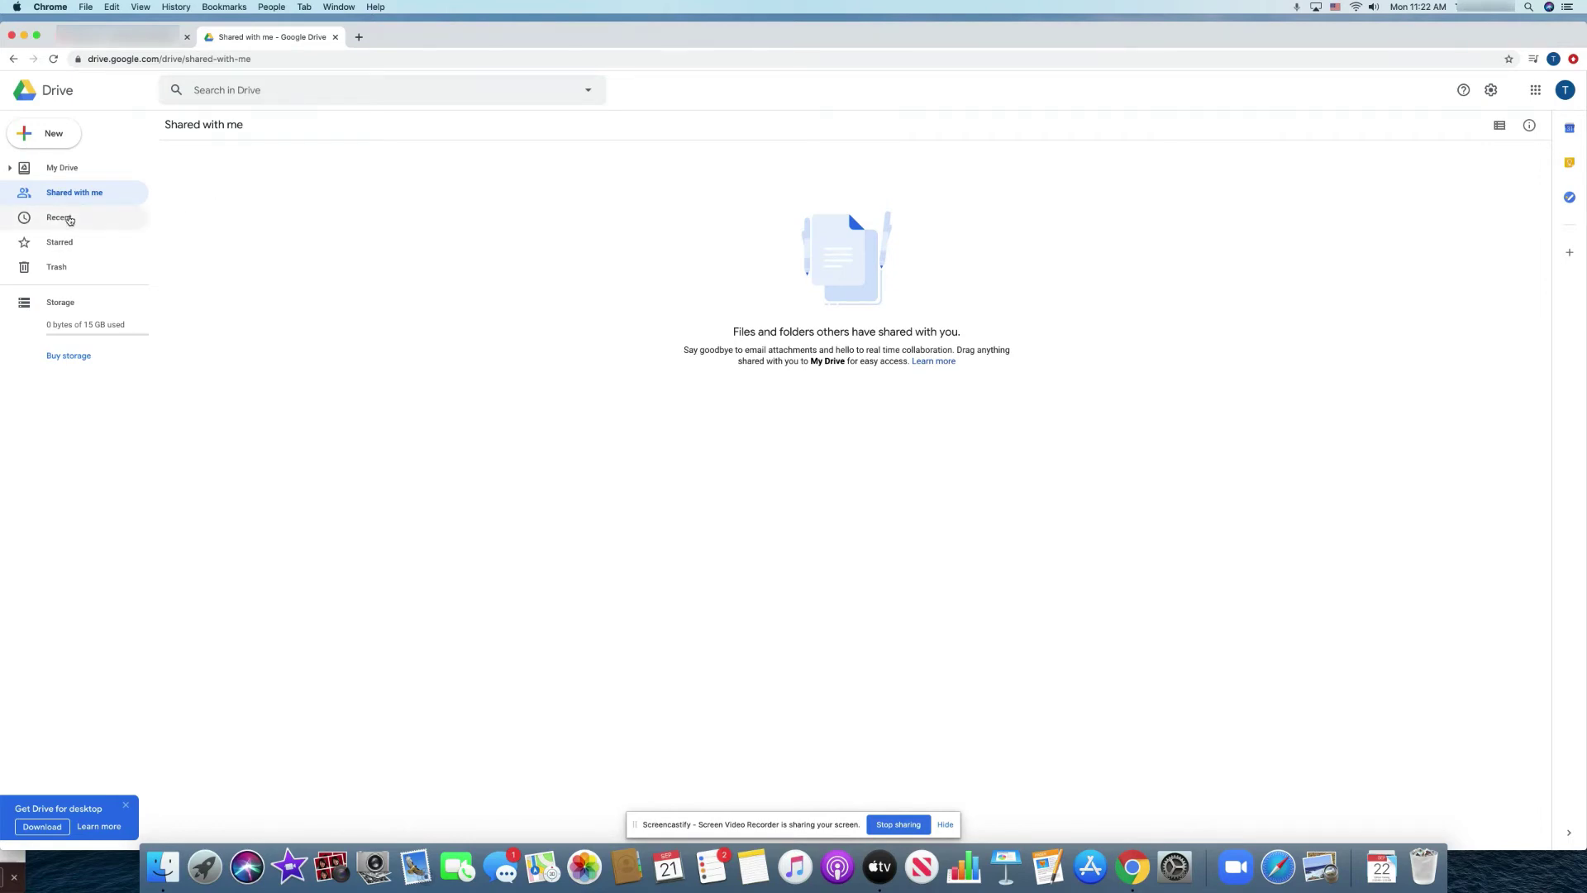
pyautogui.click(62, 219)
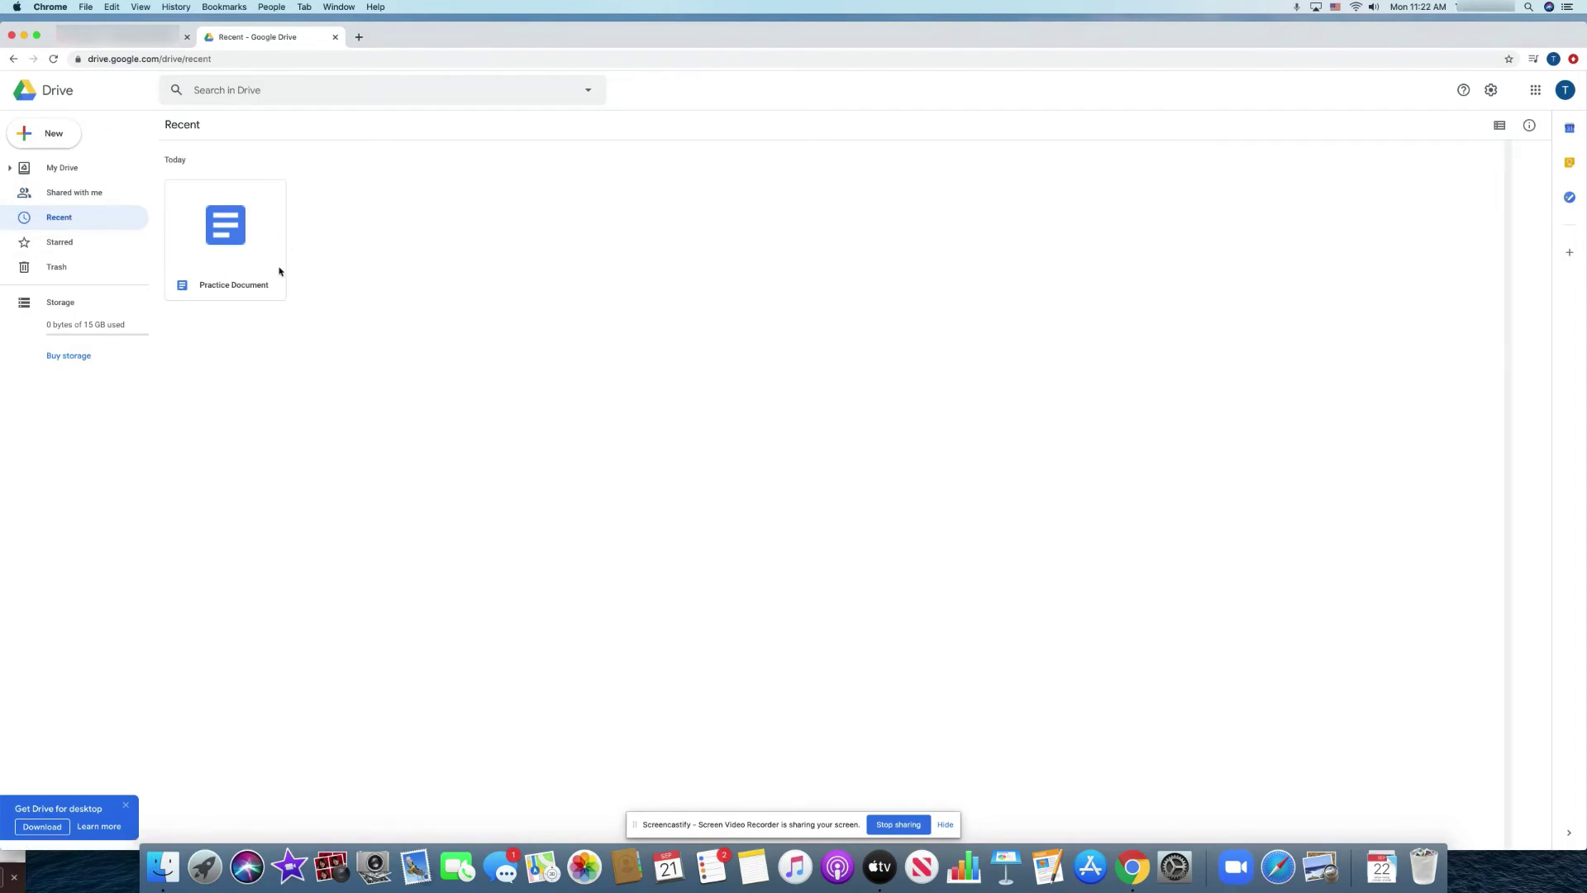
# Create a blank Google Slides presentation from the New menu and close the Themes panel.
pyautogui.click(65, 134)
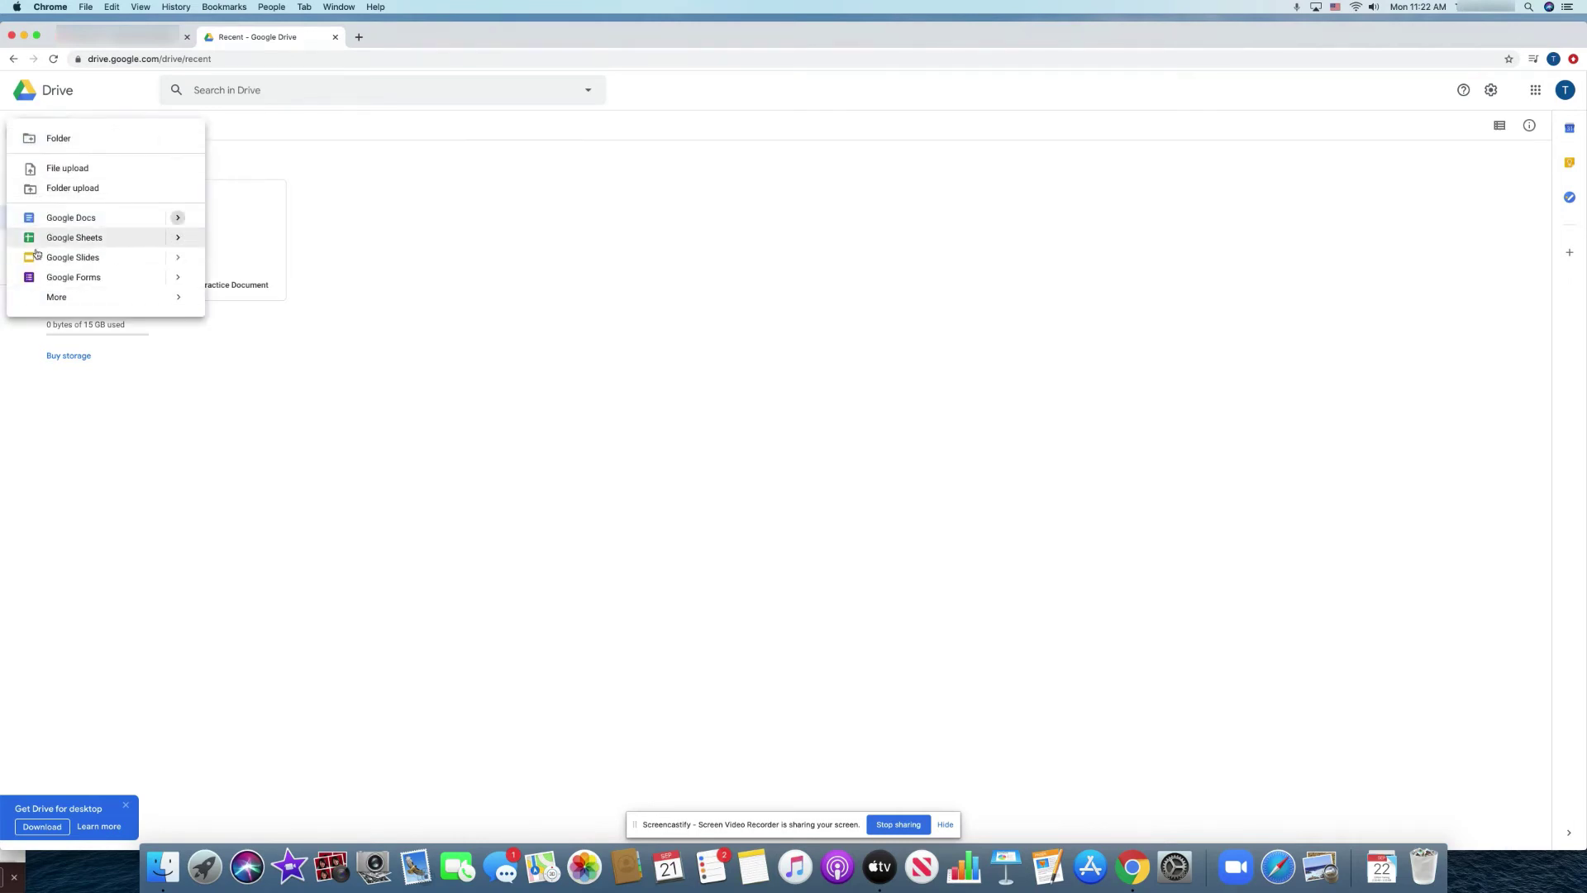
pyautogui.click(177, 259)
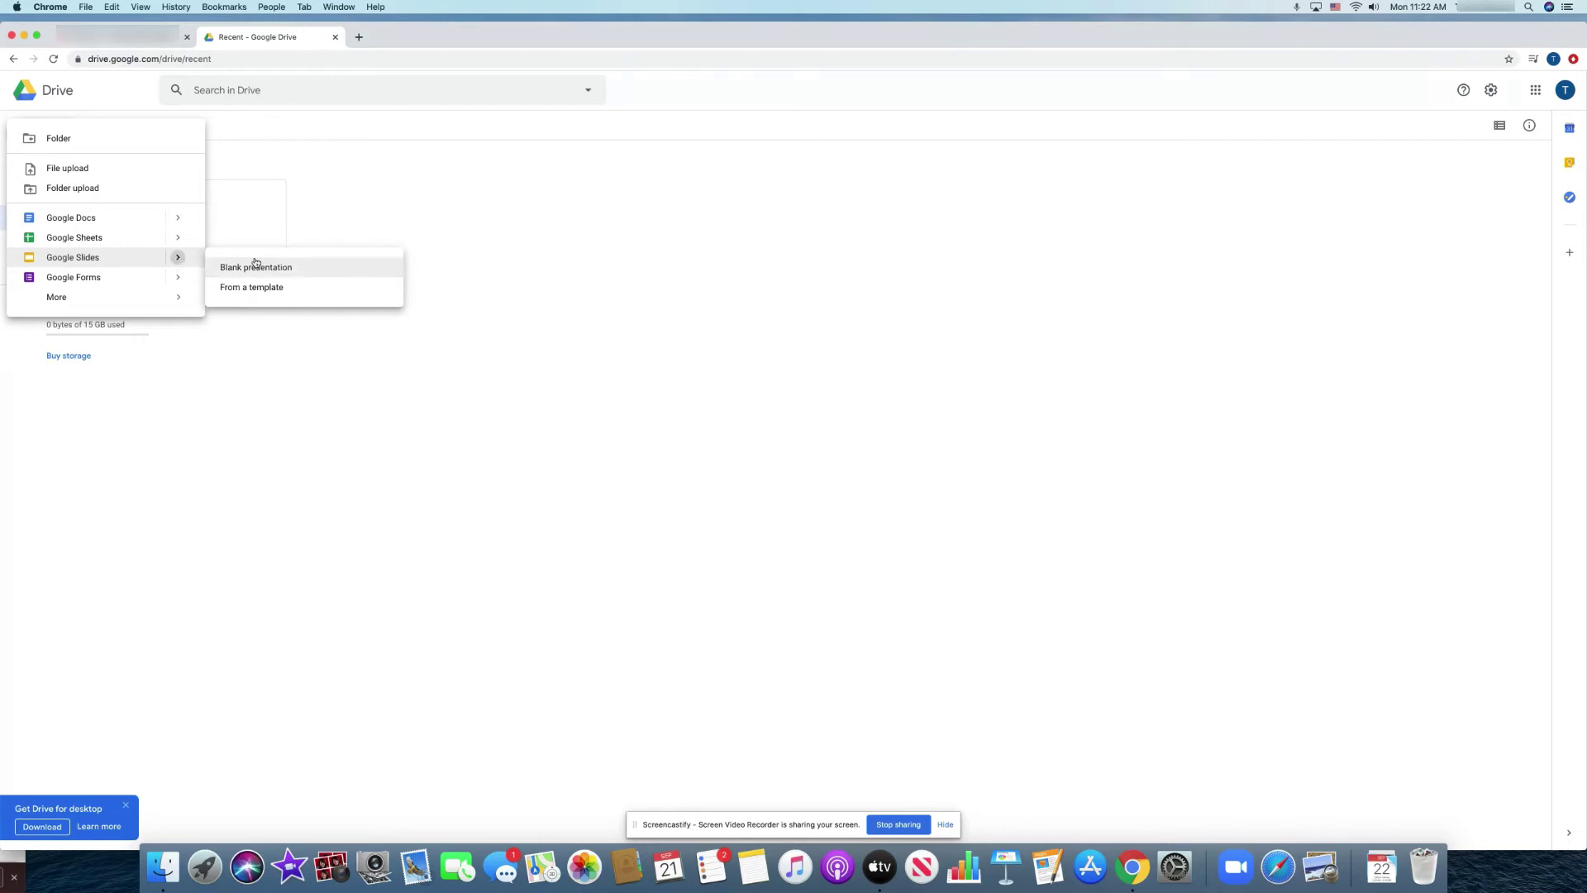
pyautogui.click(283, 270)
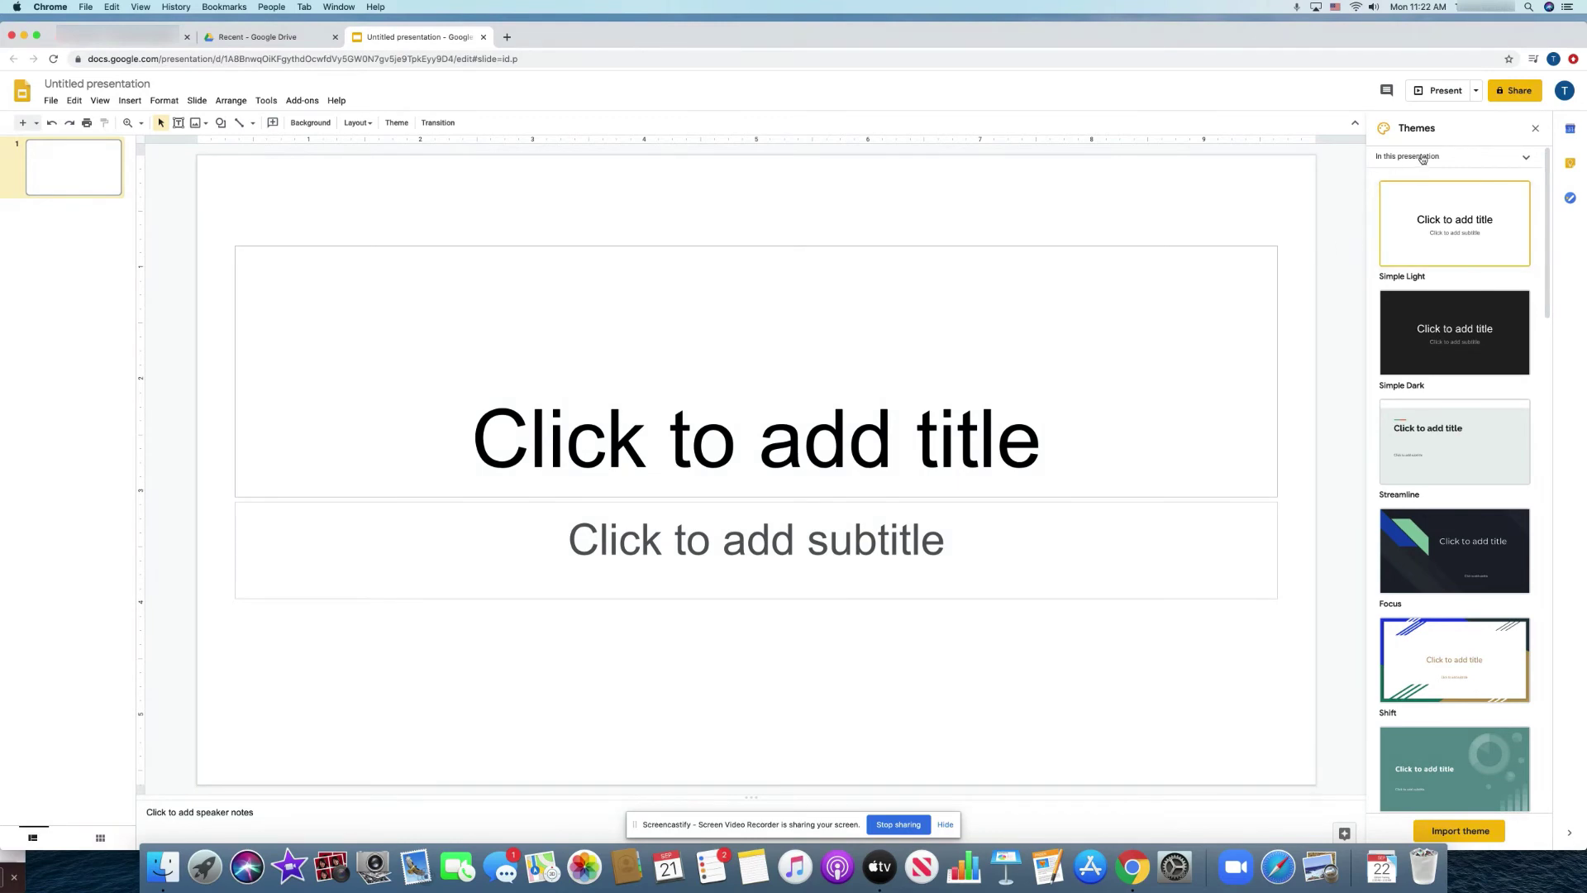
pyautogui.click(1535, 128)
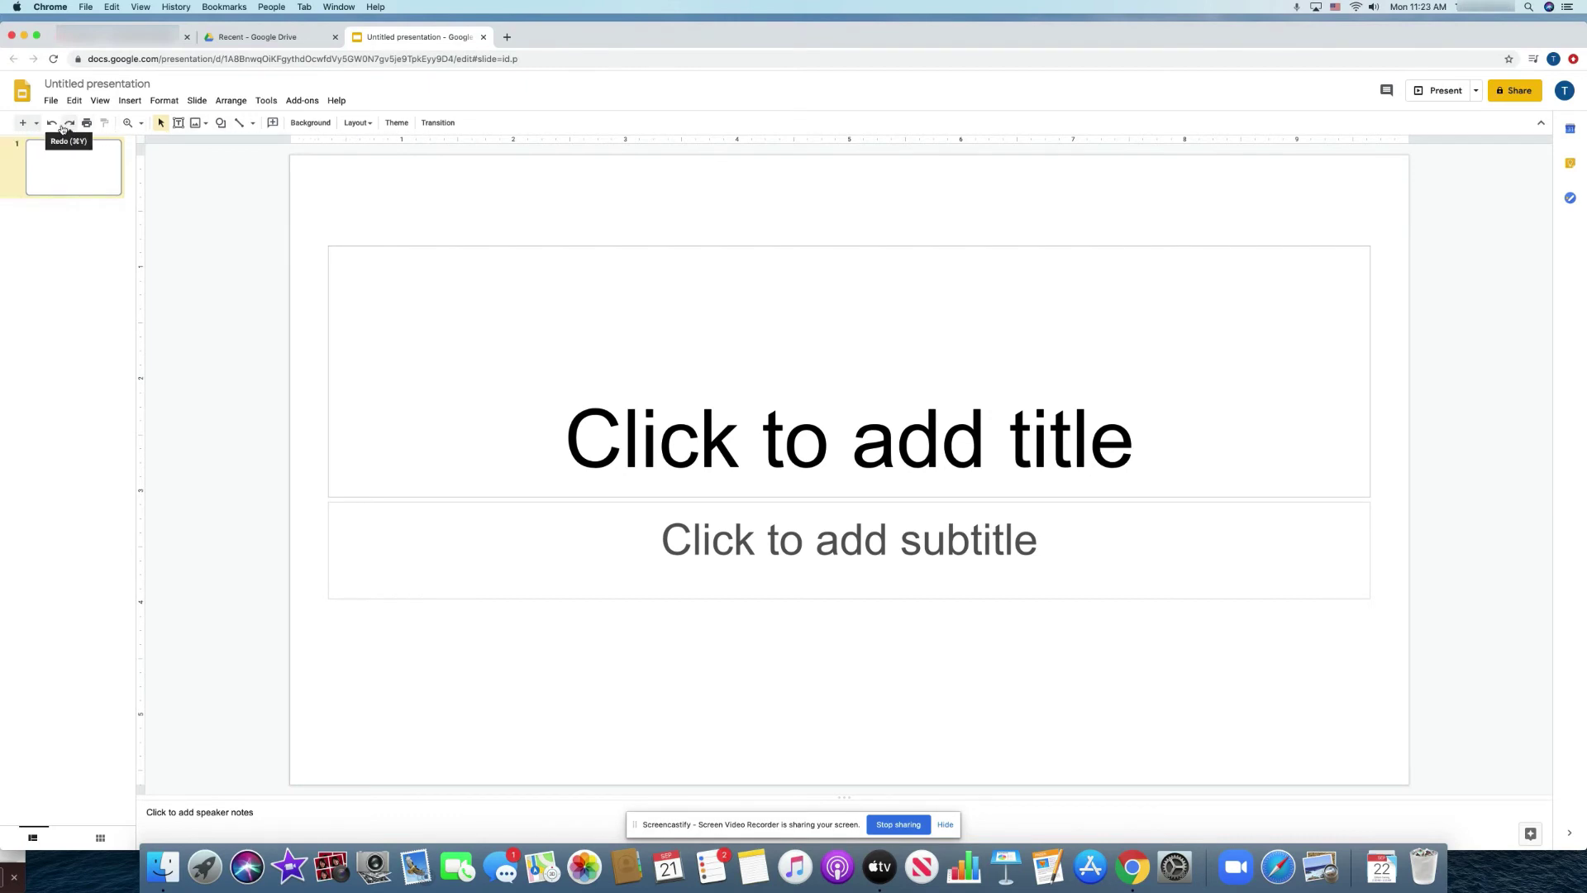
# Name the presentation 'Practice Slides' when prompted by Share, then close the Share dialog.
pyautogui.click(1520, 91)
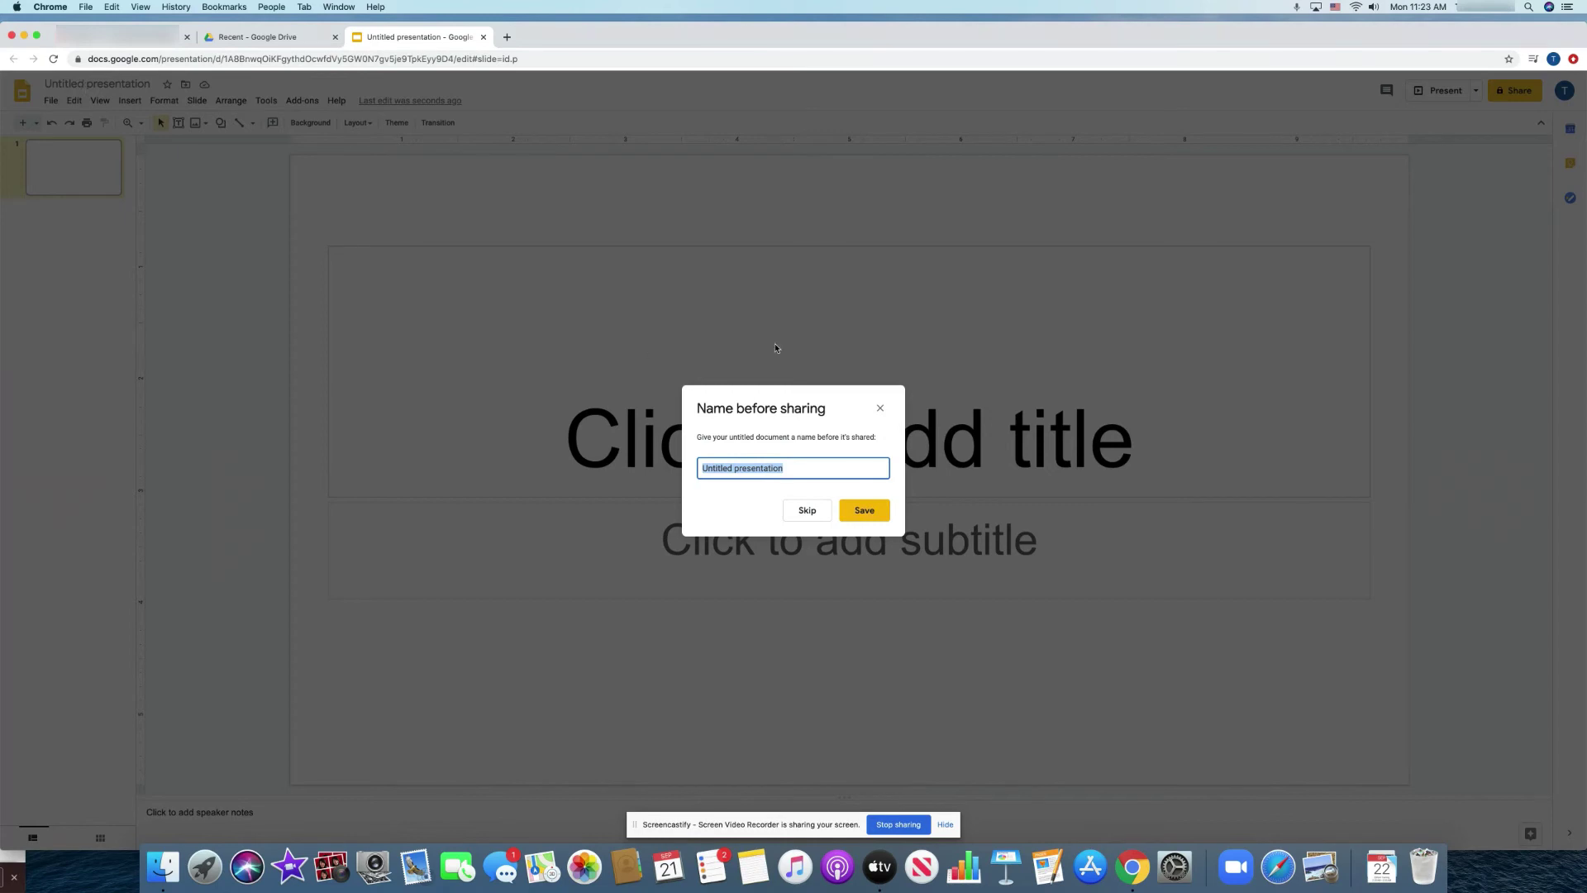
pyautogui.write('Practice Slides')
pyautogui.click(868, 510)
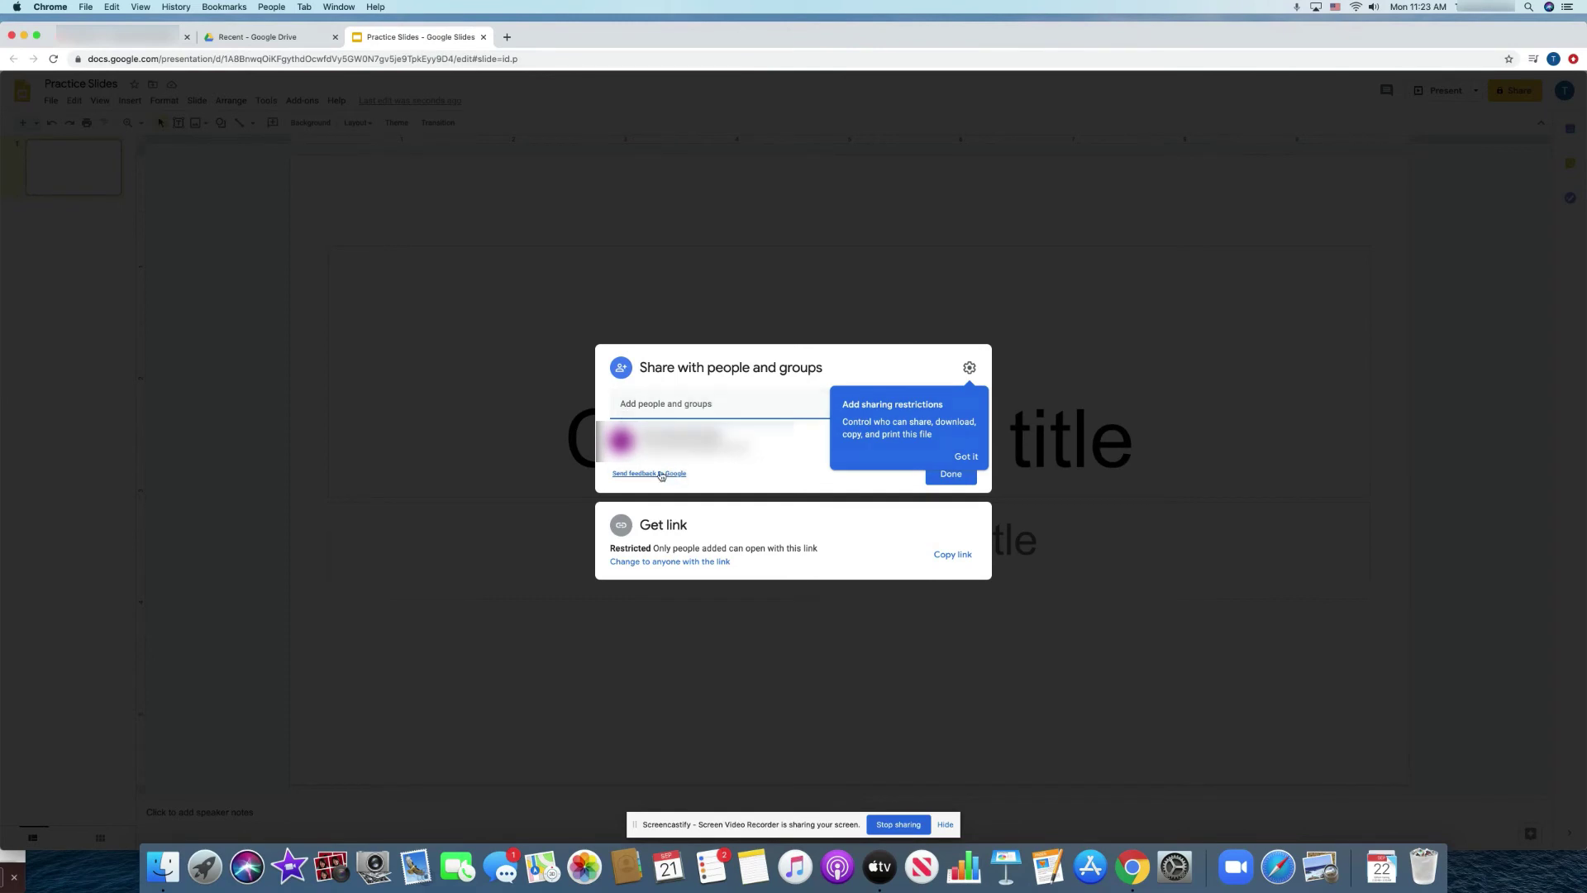
pyautogui.click(1029, 595)
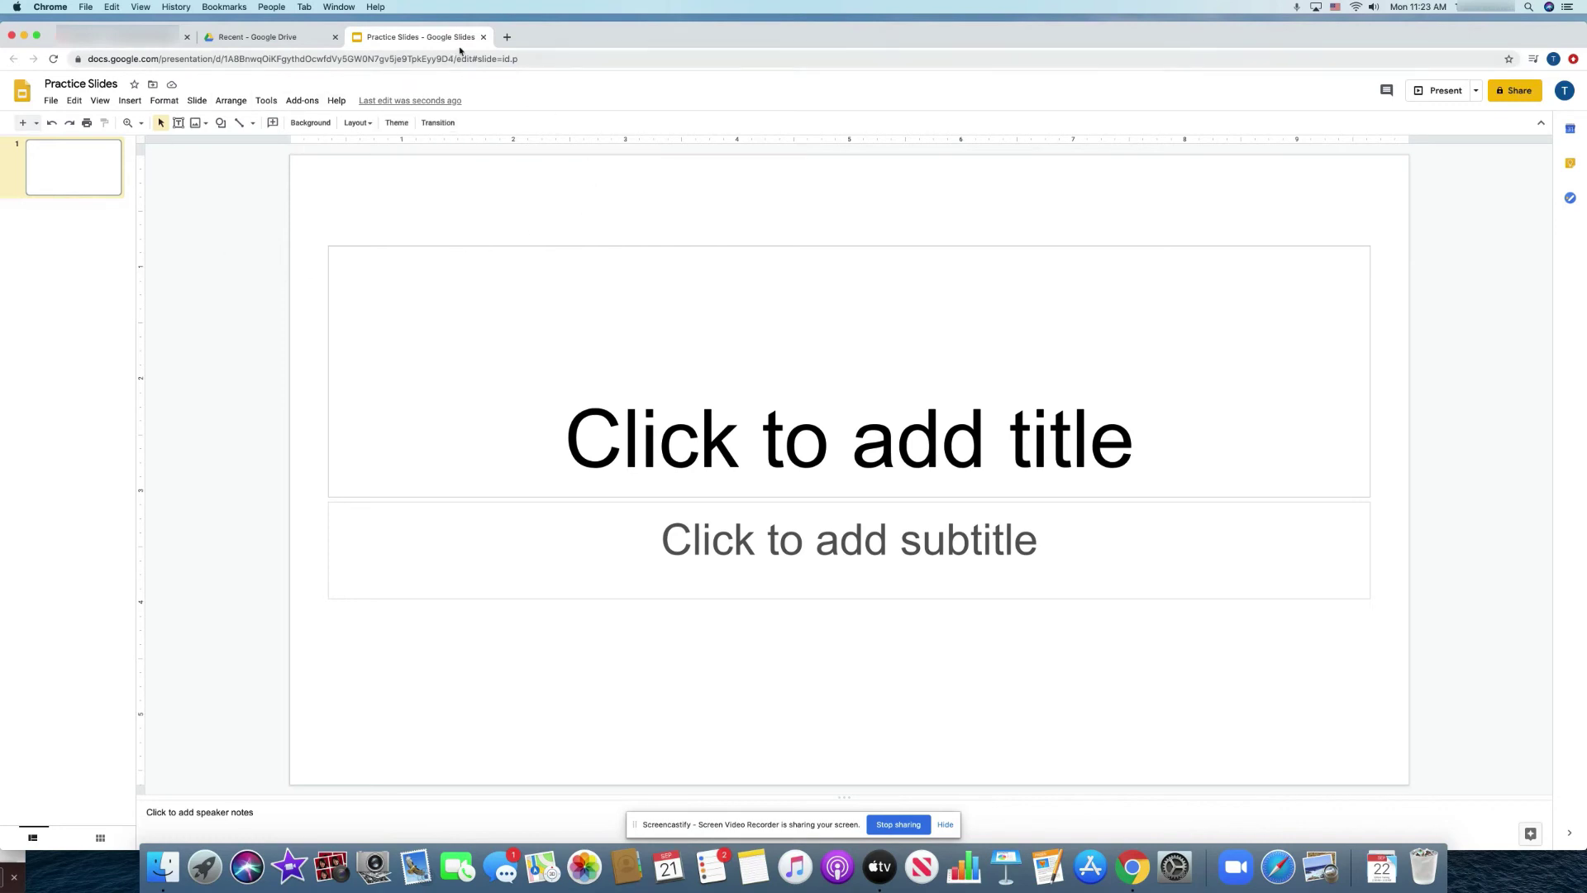
# Close the presentation, list Practice Document and Practice Slides in My Drive, and briefly view advanced search options.
pyautogui.click(483, 38)
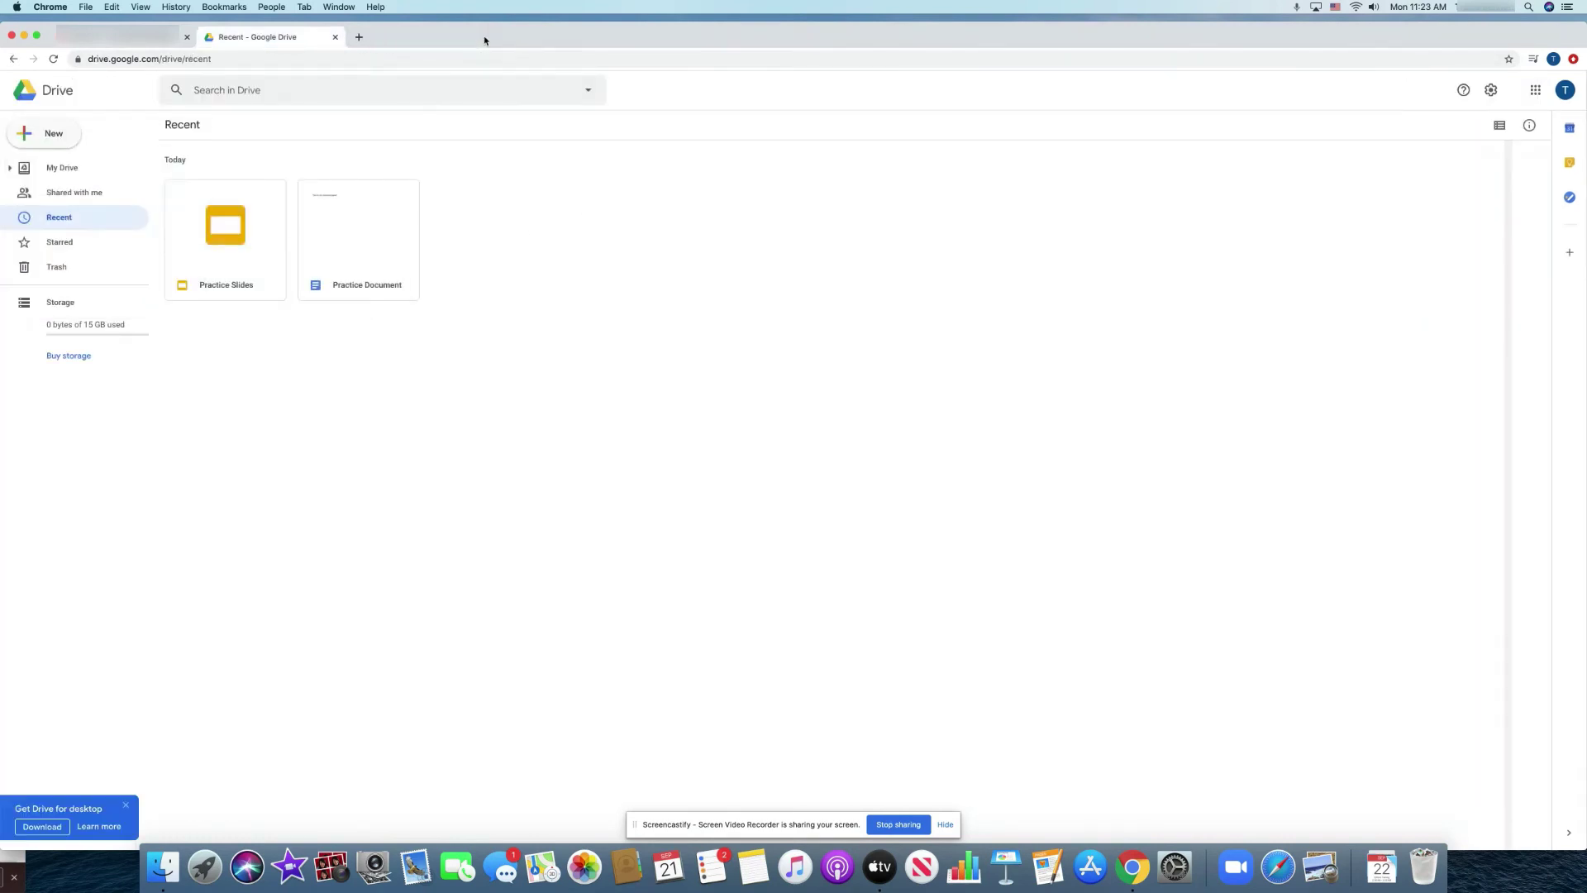
pyautogui.click(33, 169)
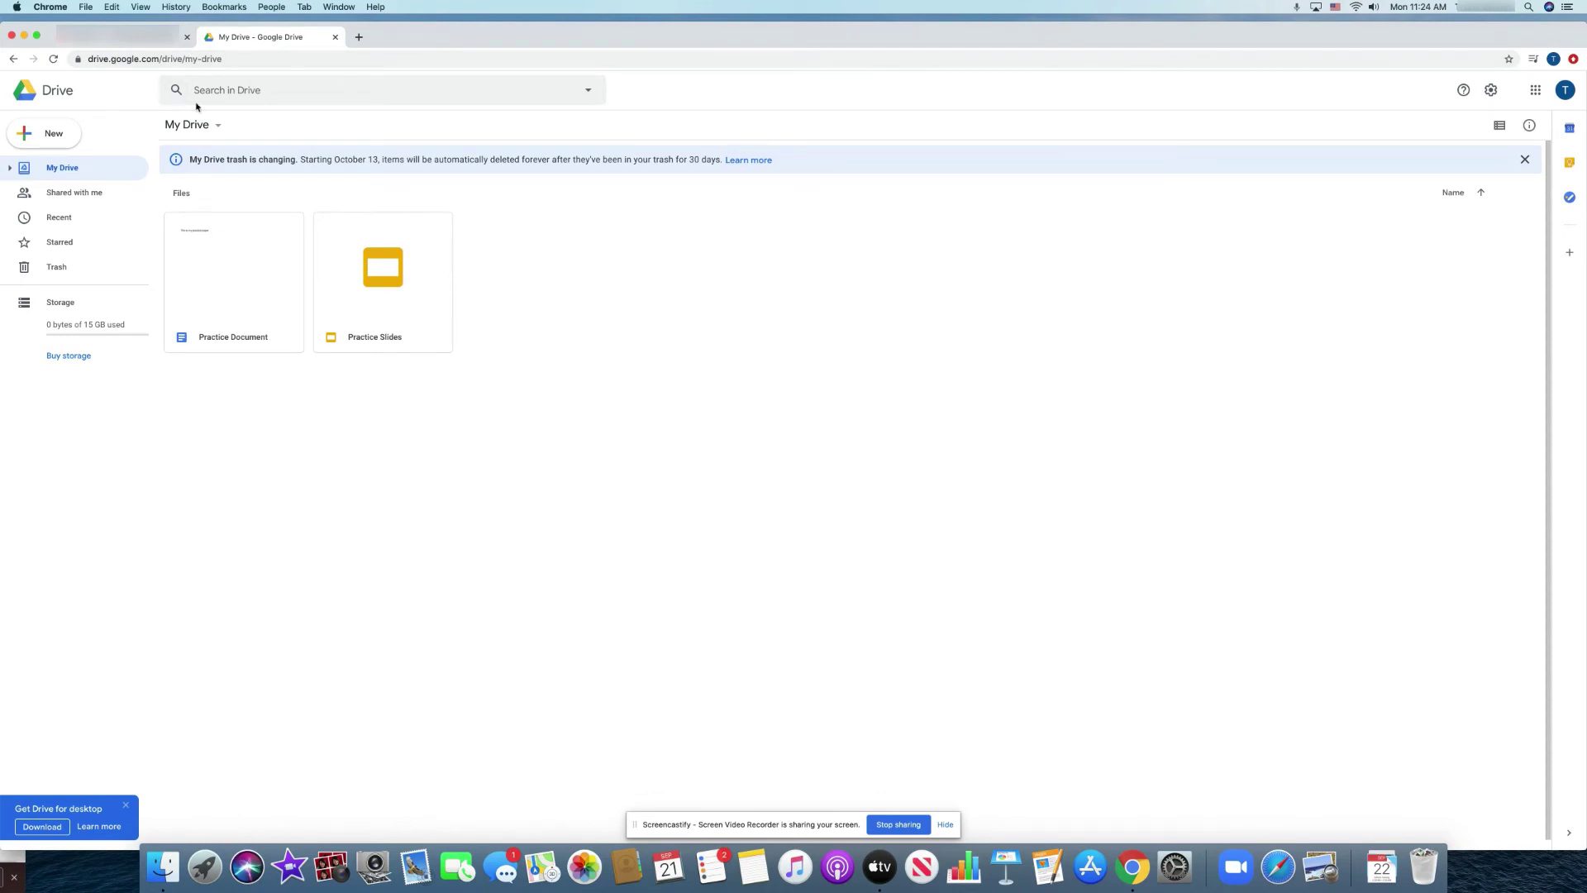
pyautogui.click(250, 91)
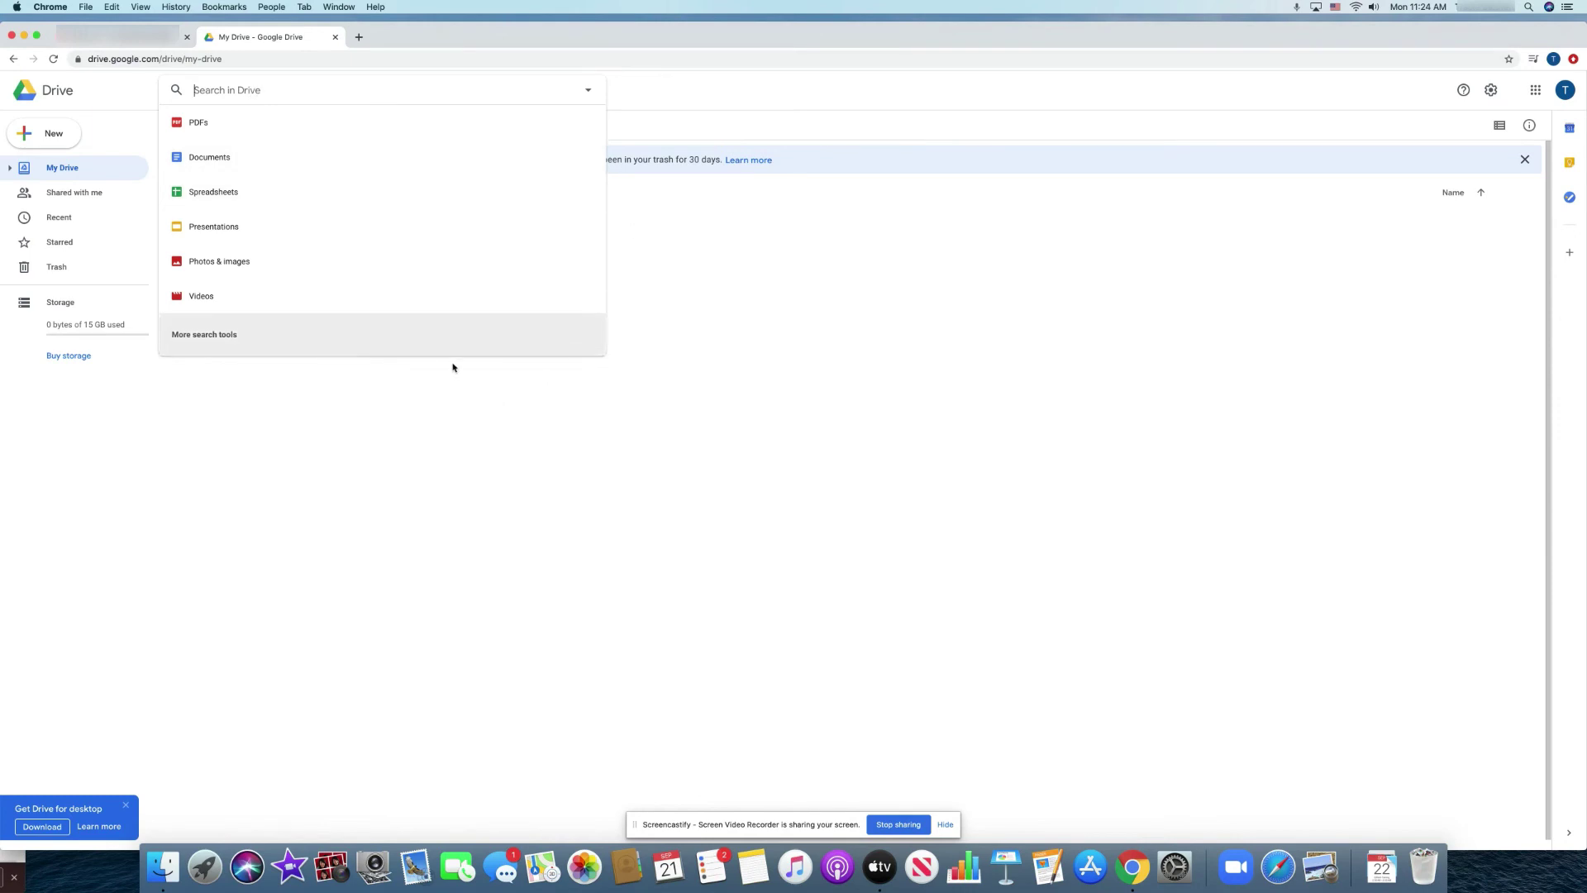
pyautogui.click(598, 92)
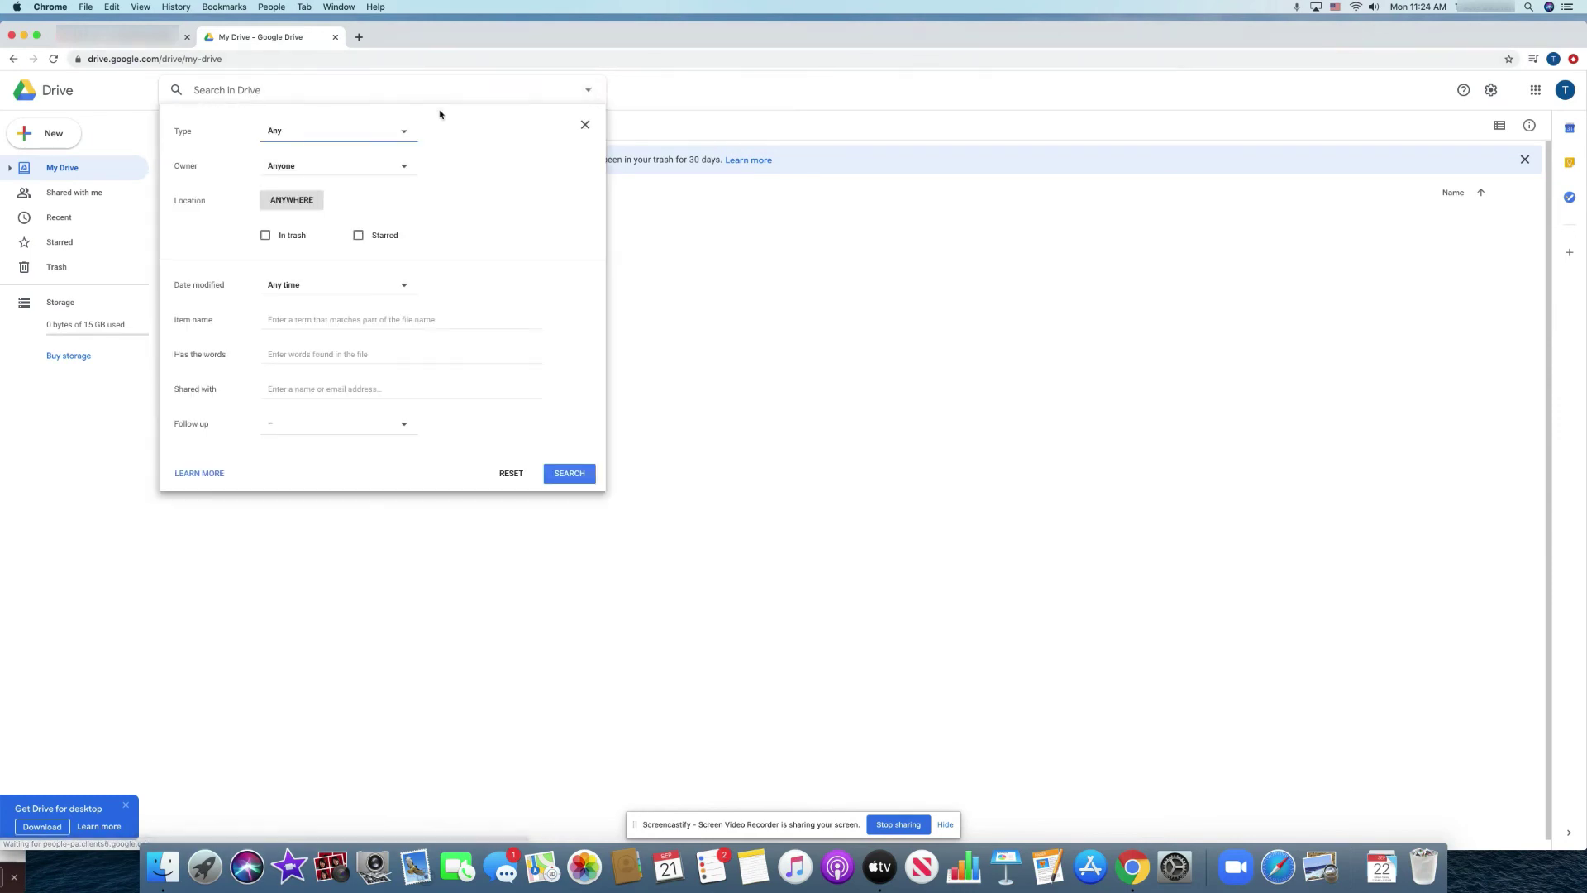
pyautogui.click(702, 255)
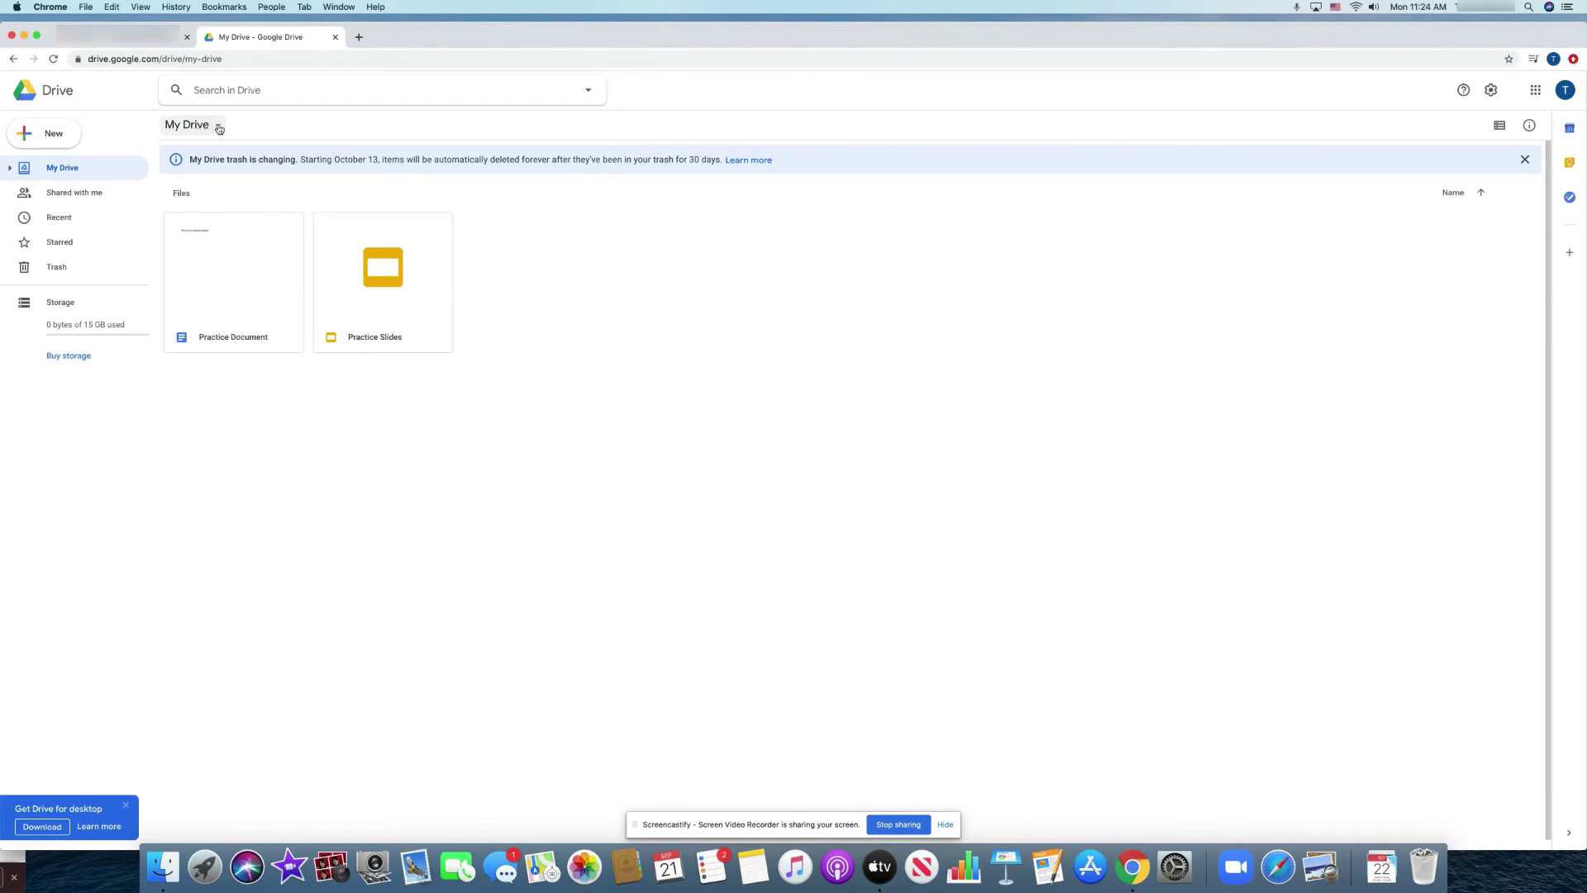
# Make a new 'Practice Class' folder and drag the Practice Document and Practice Slides cards onto it.
pyautogui.click(219, 127)
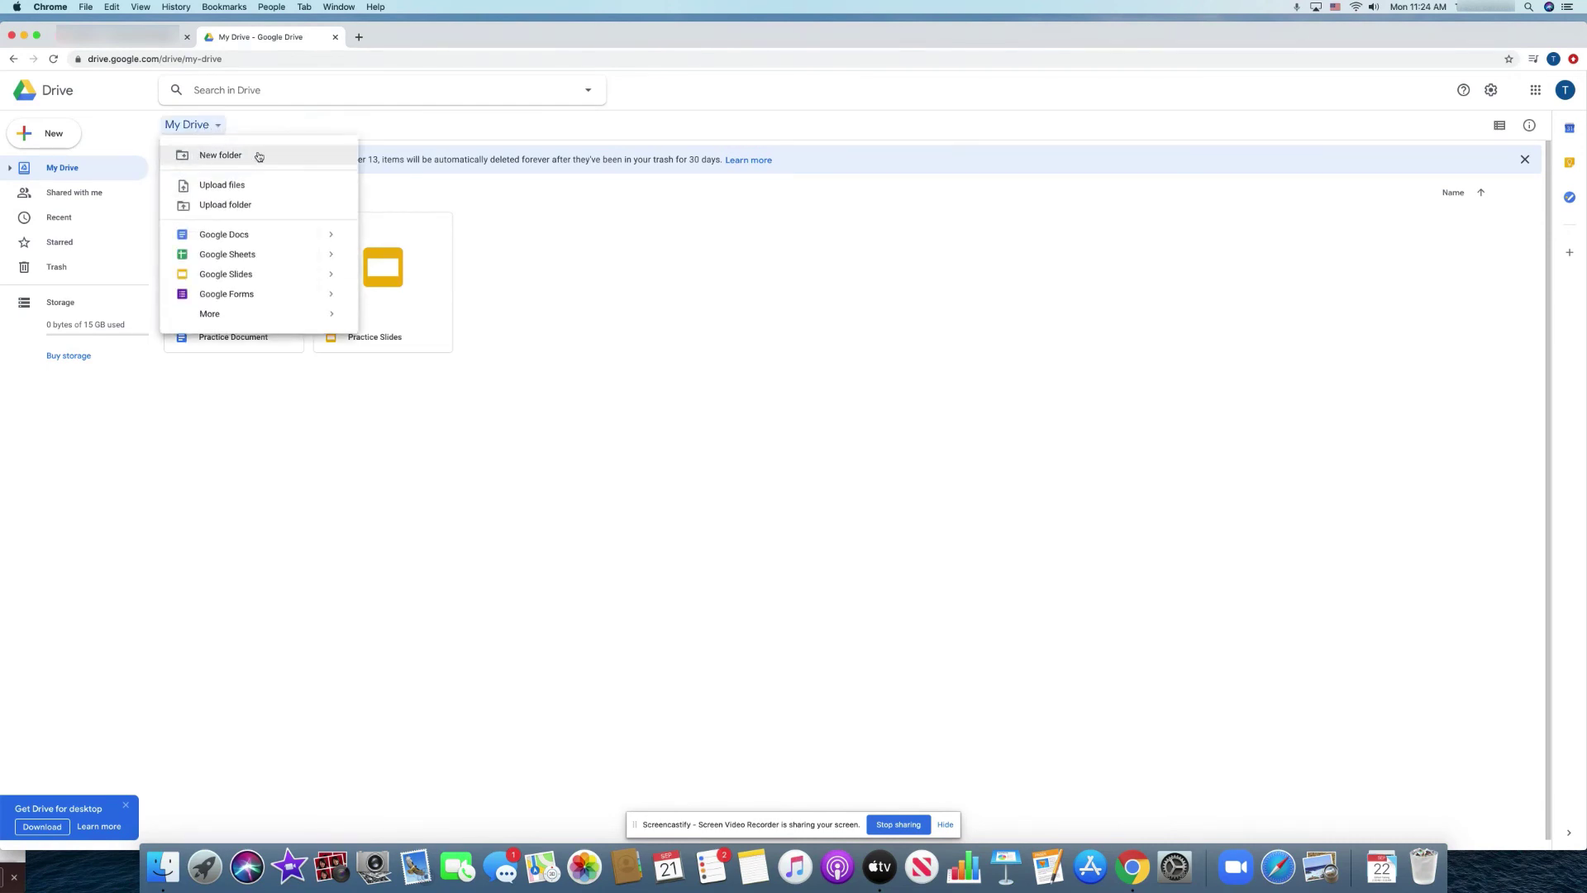
pyautogui.click(259, 157)
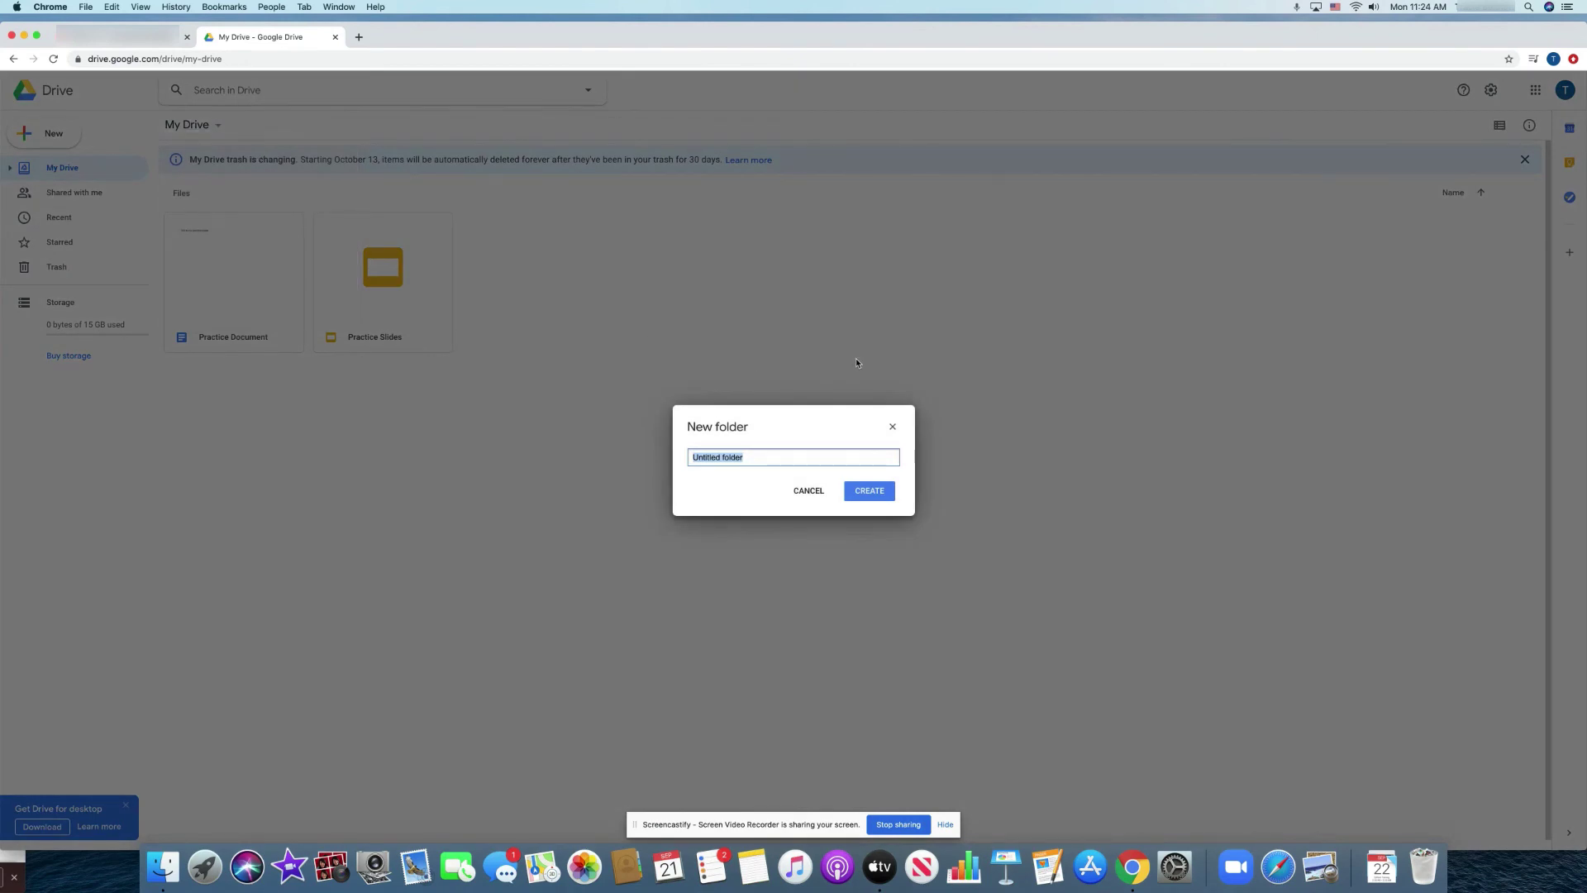
pyautogui.write('Practice Class')
pyautogui.click(869, 490)
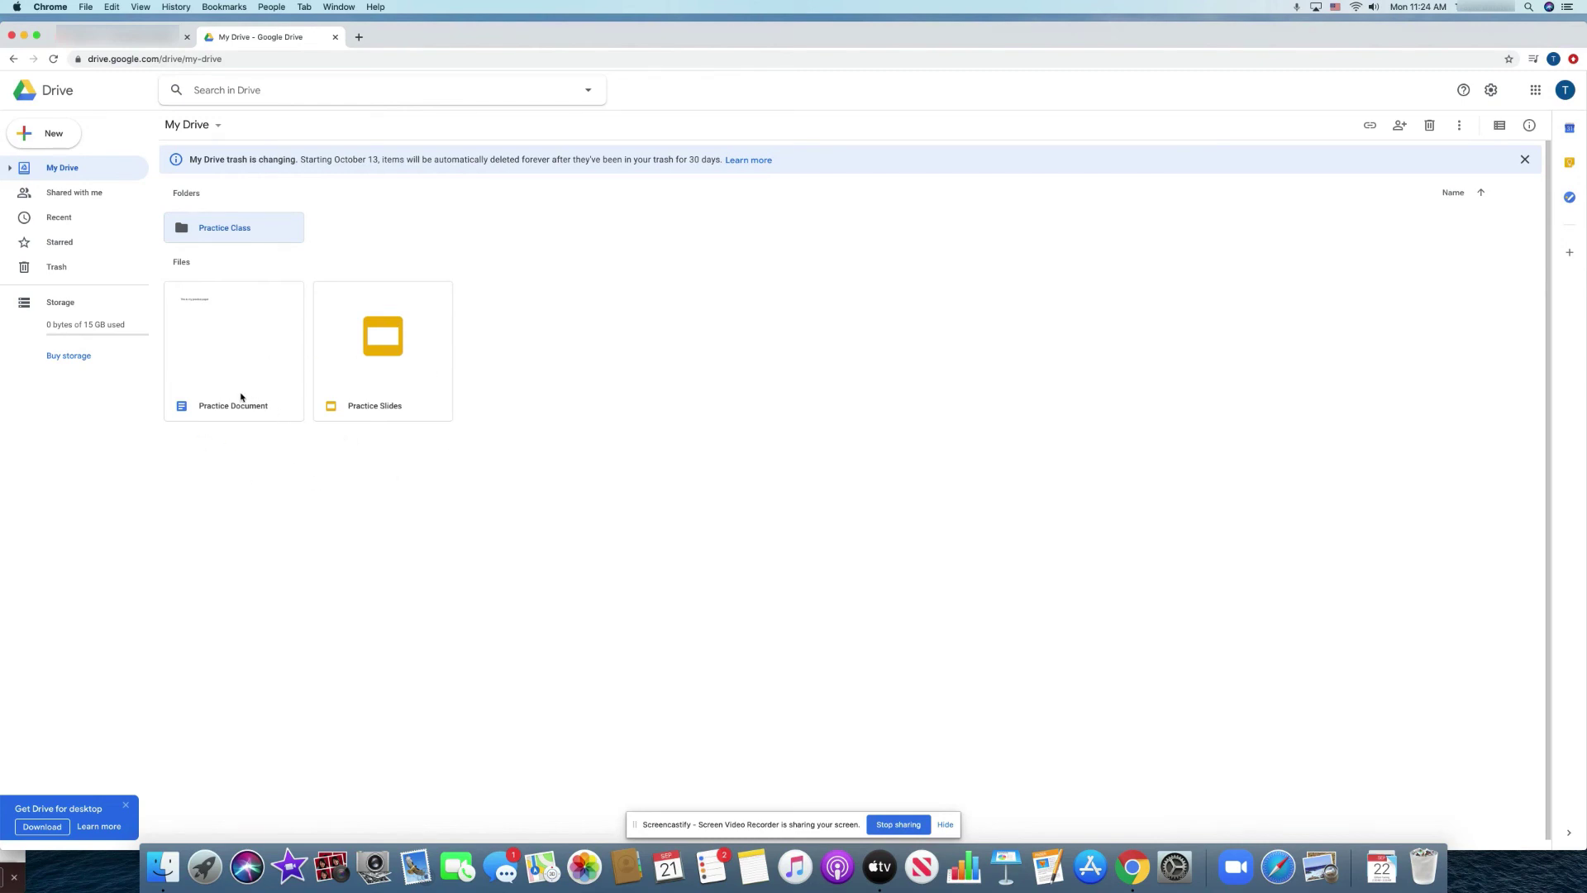
pyautogui.moveTo(241, 396); pyautogui.dragTo(237, 231)
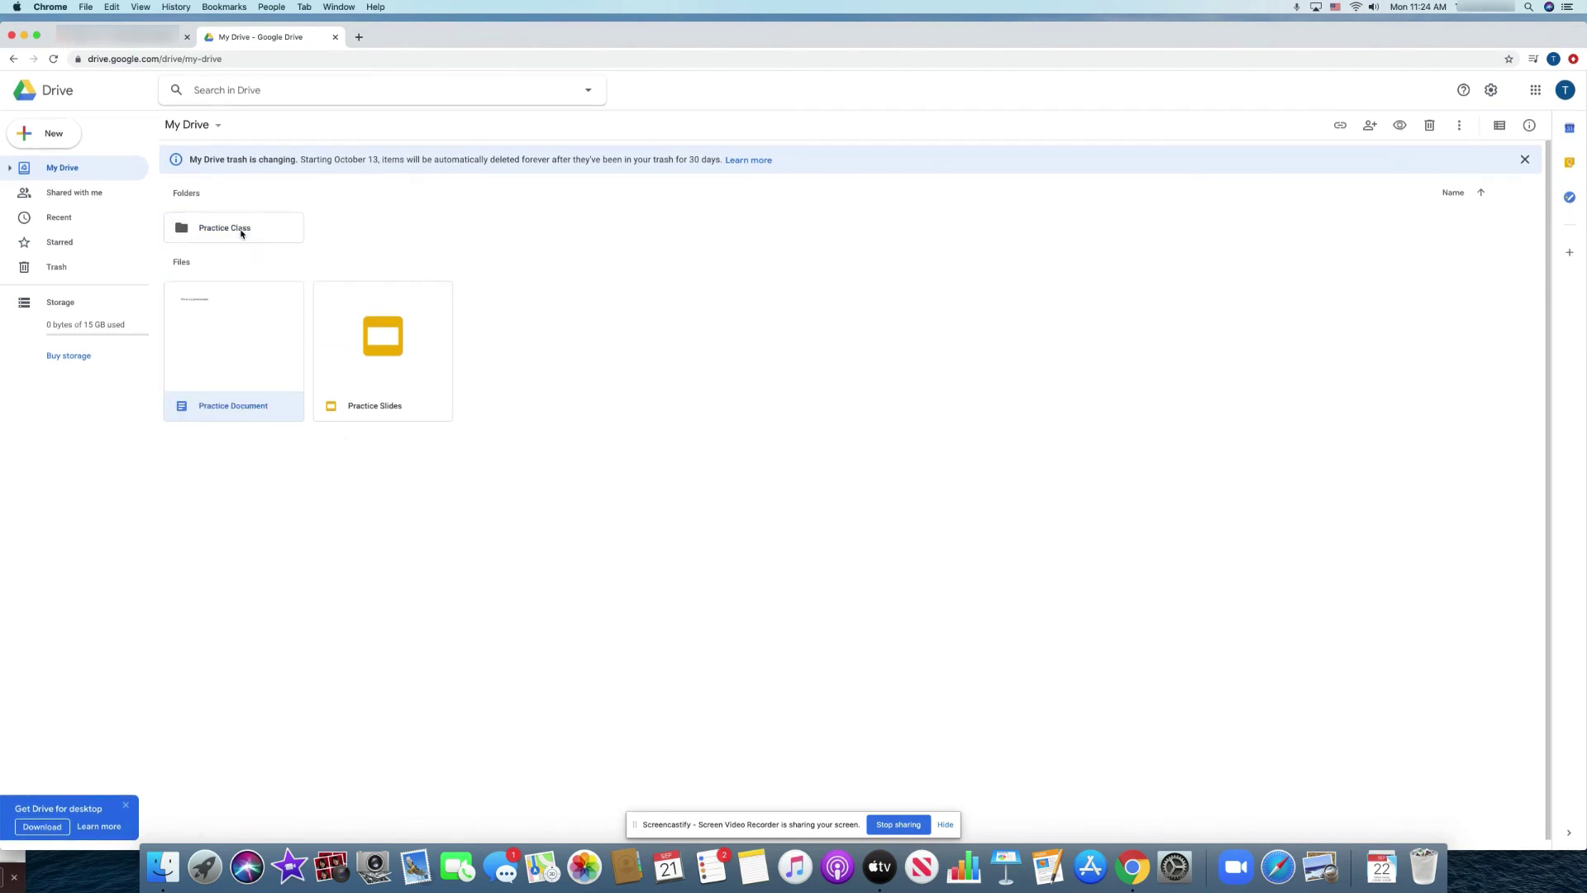
pyautogui.moveTo(240, 394); pyautogui.dragTo(255, 245)
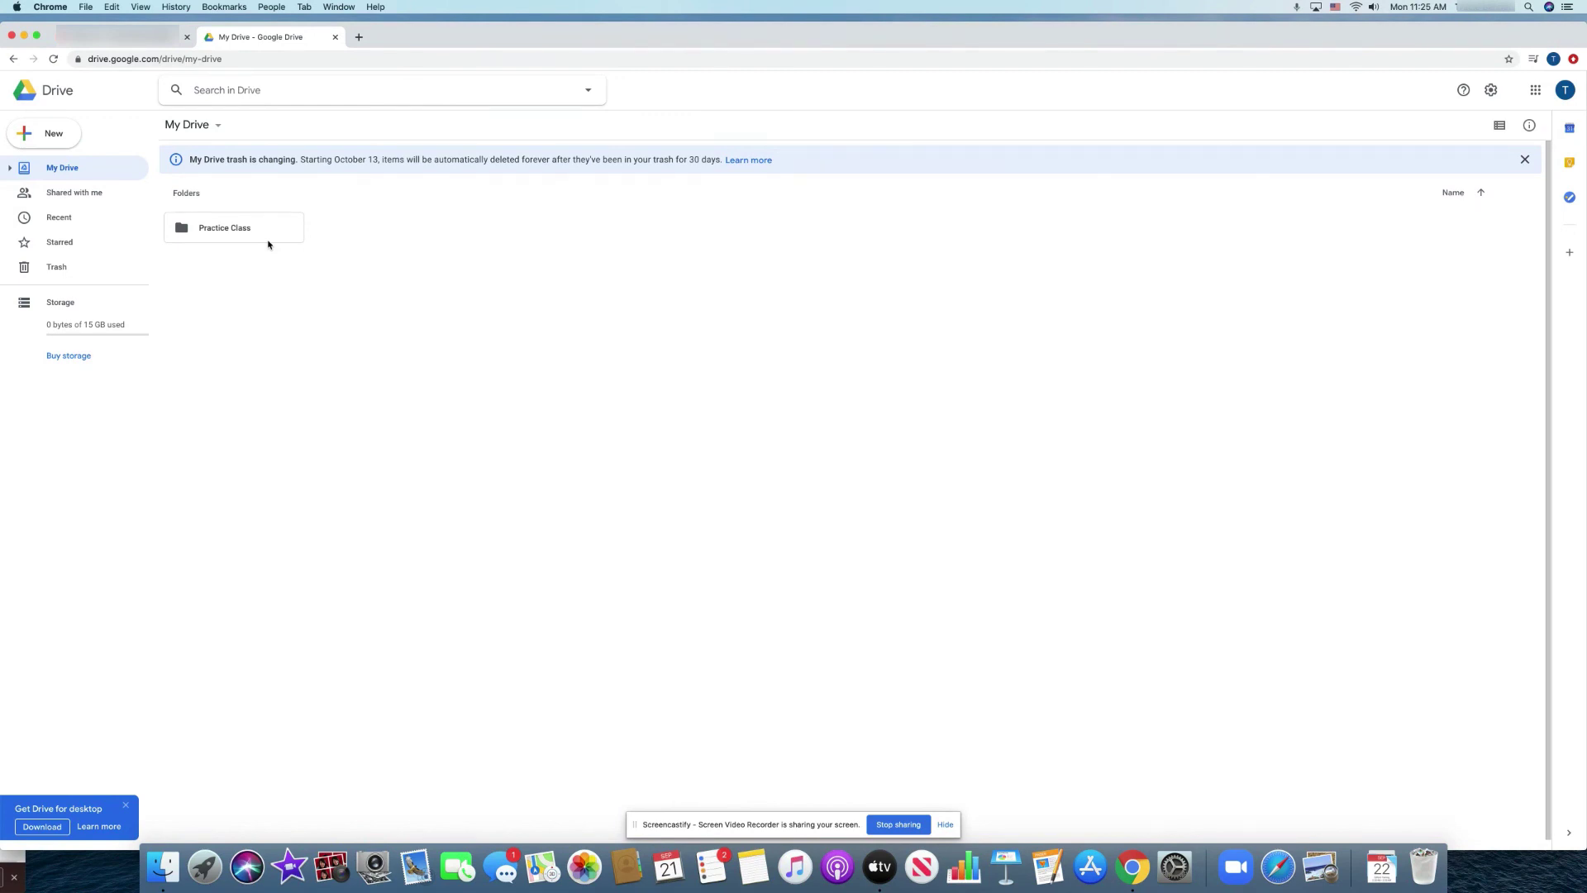
pyautogui.scroll(-1, 268, 245)
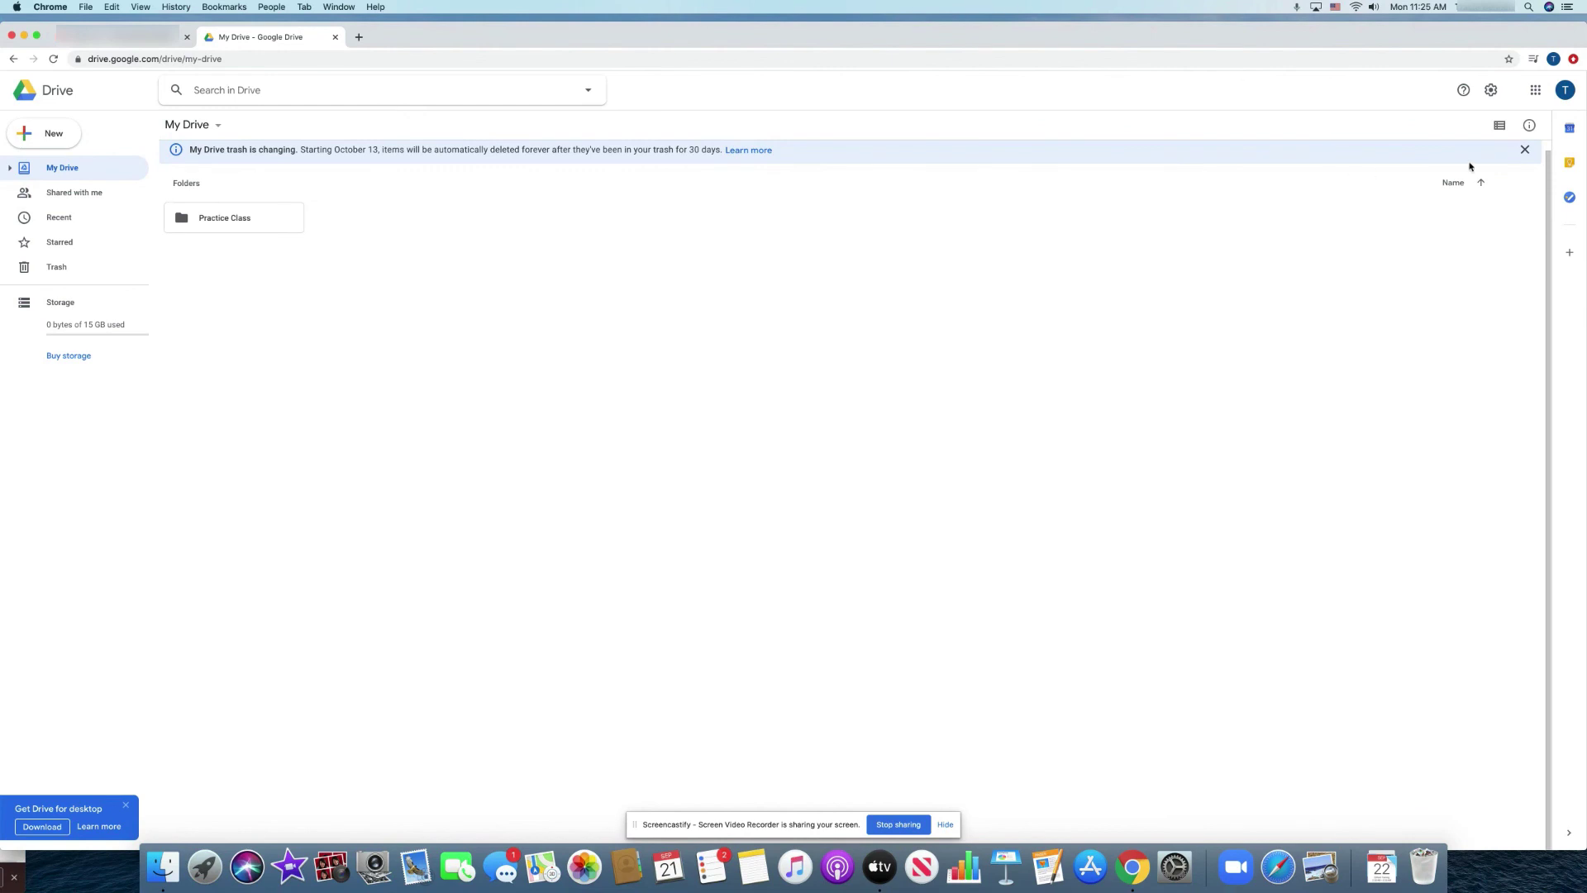
pyautogui.click(1536, 90)
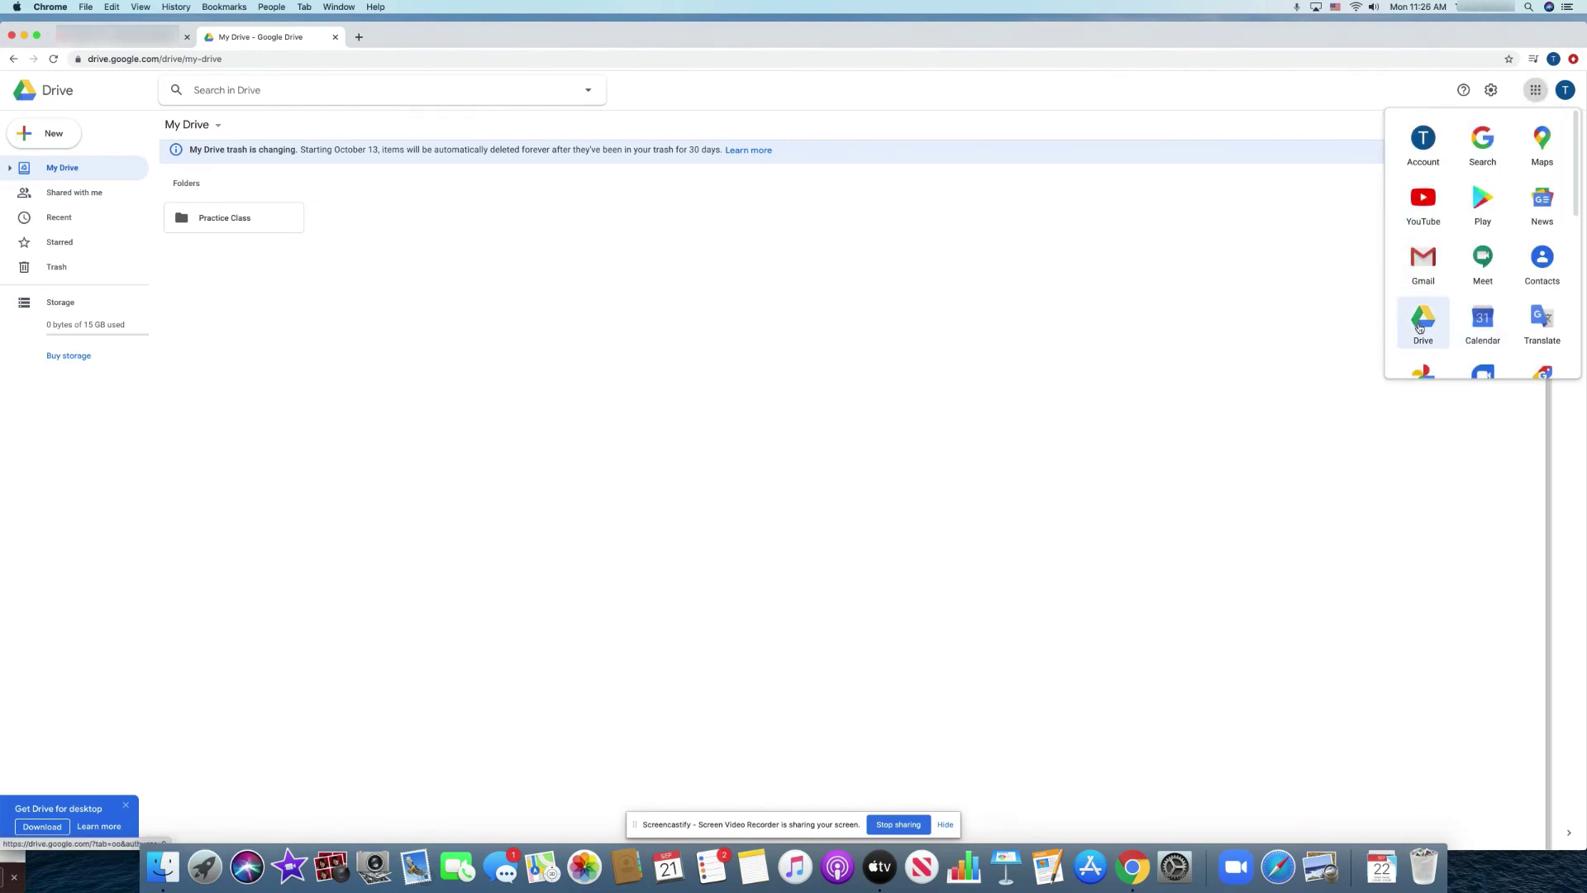
pyautogui.click(356, 38)
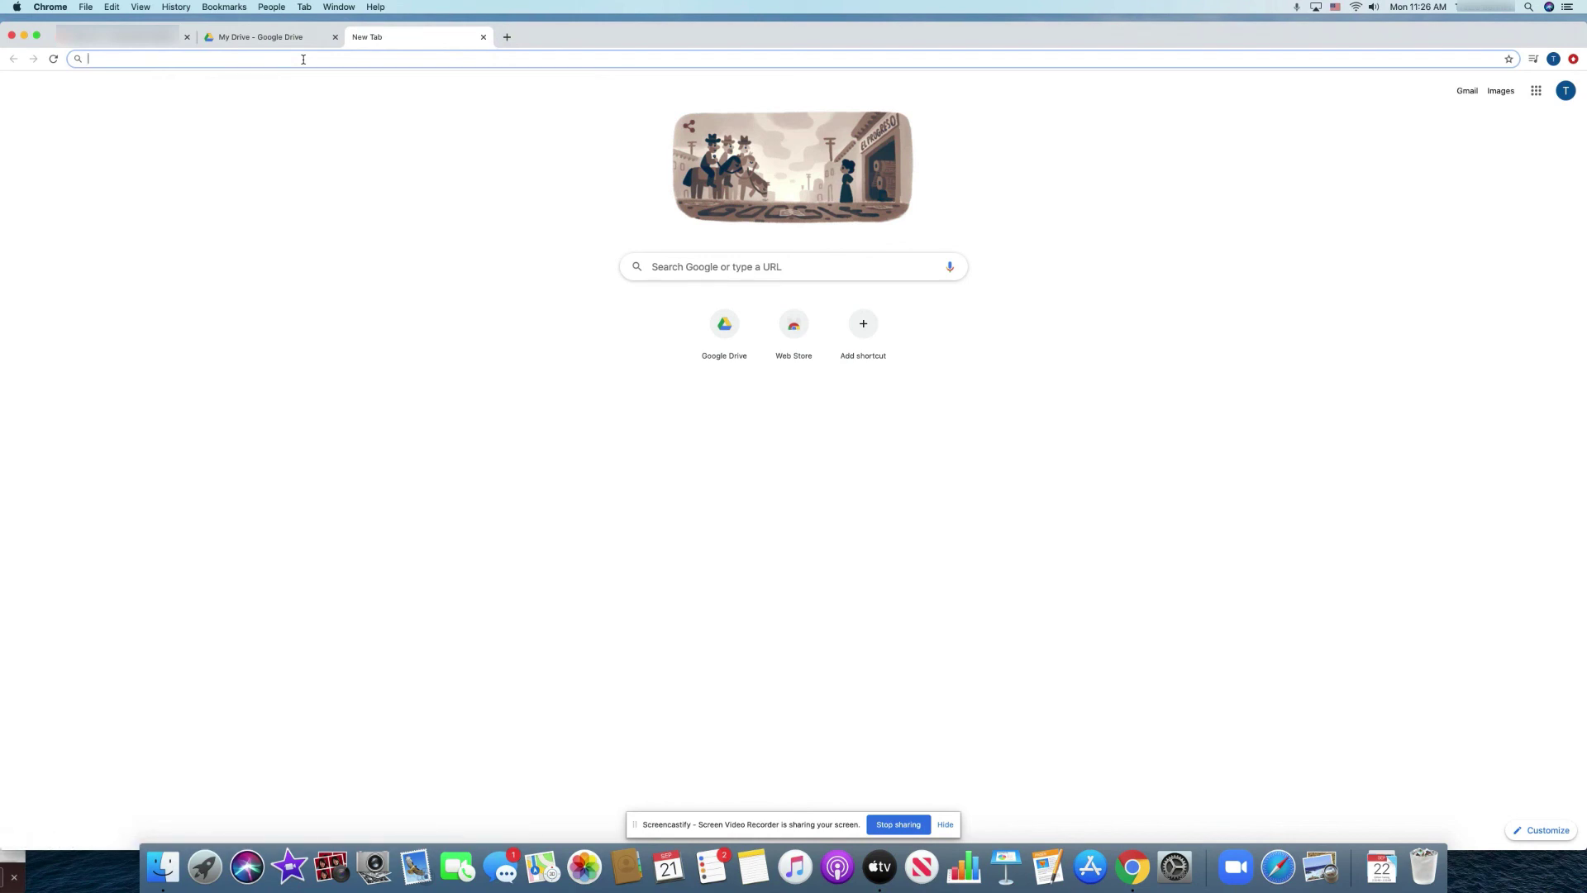
pyautogui.click(303, 41)
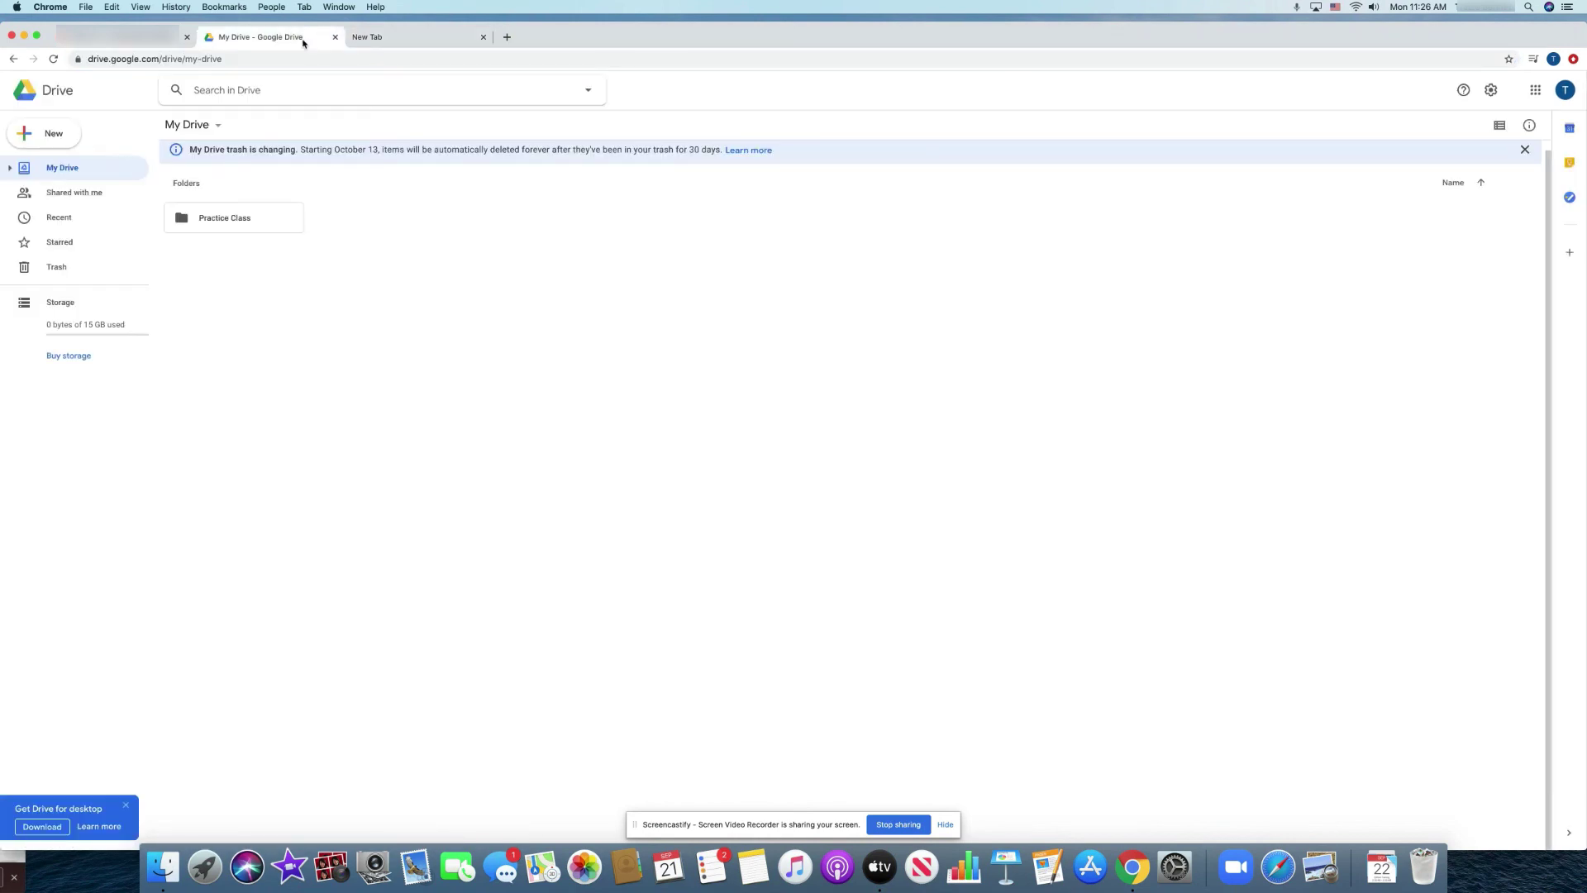